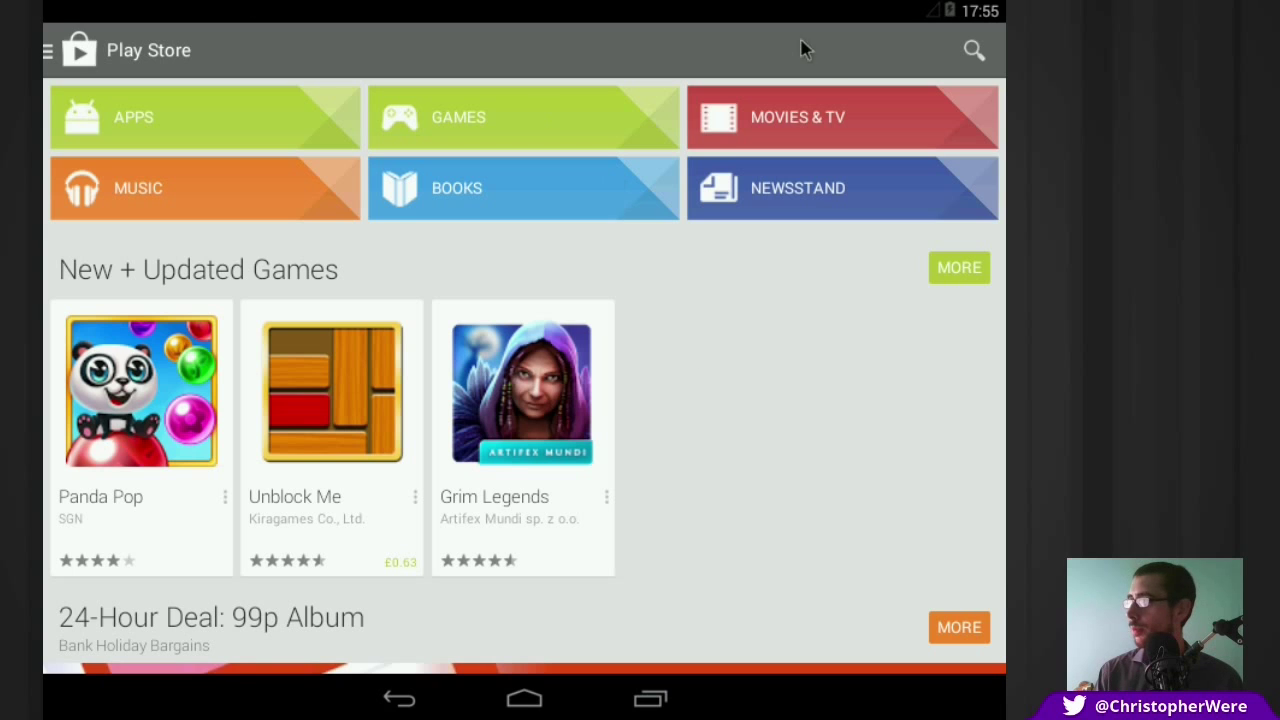
# Step: Search Google Play for 'twitter', view the official Twitter app page, then return home
pyautogui.click(973, 52)
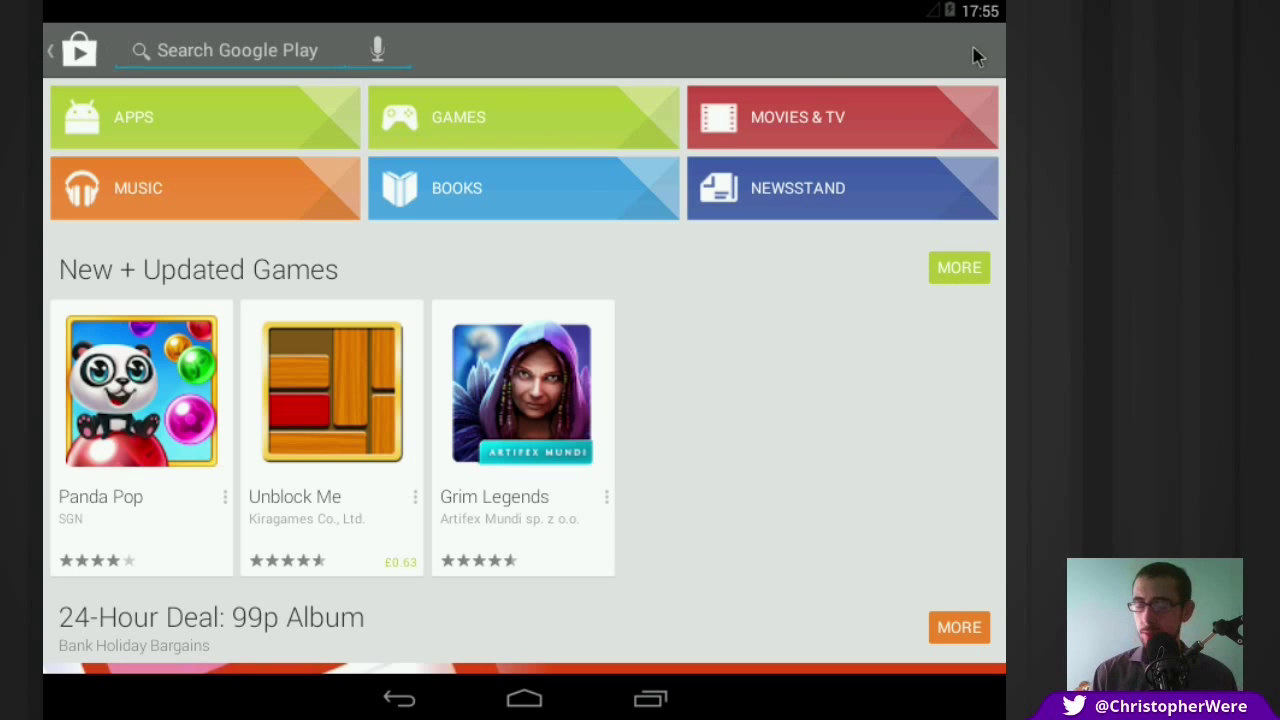
pyautogui.write('twitter')
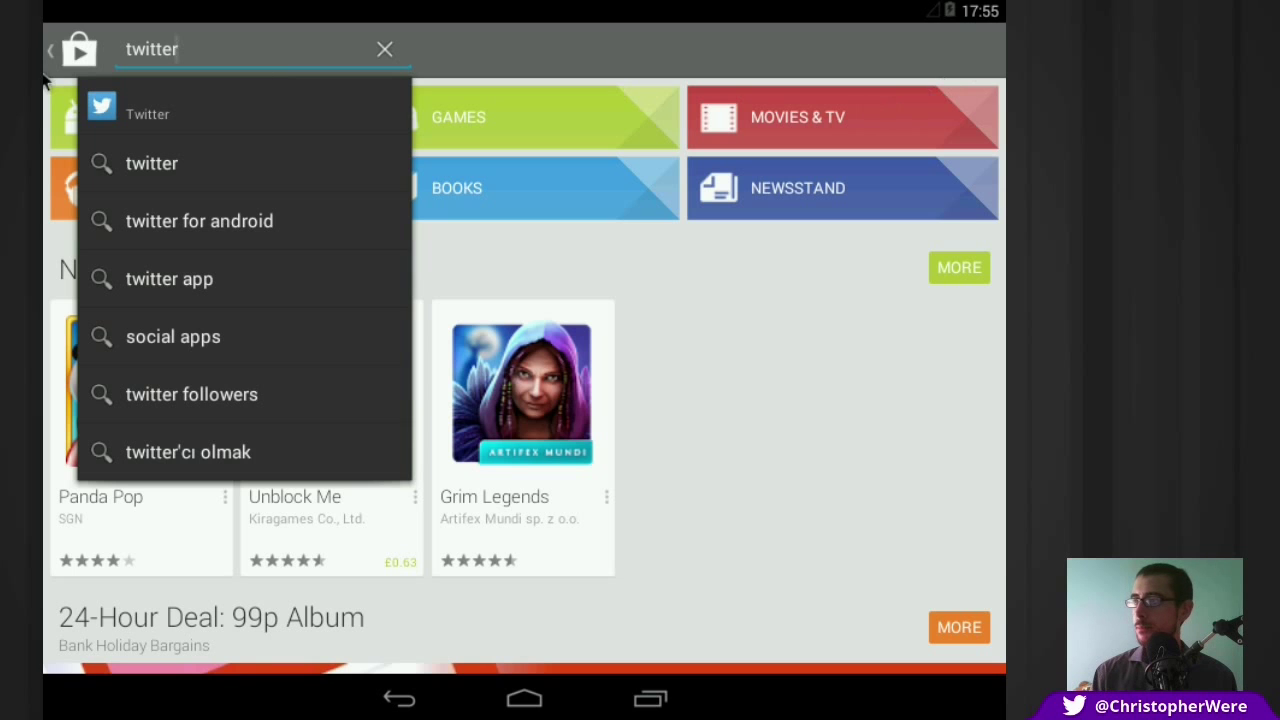
pyautogui.click(140, 113)
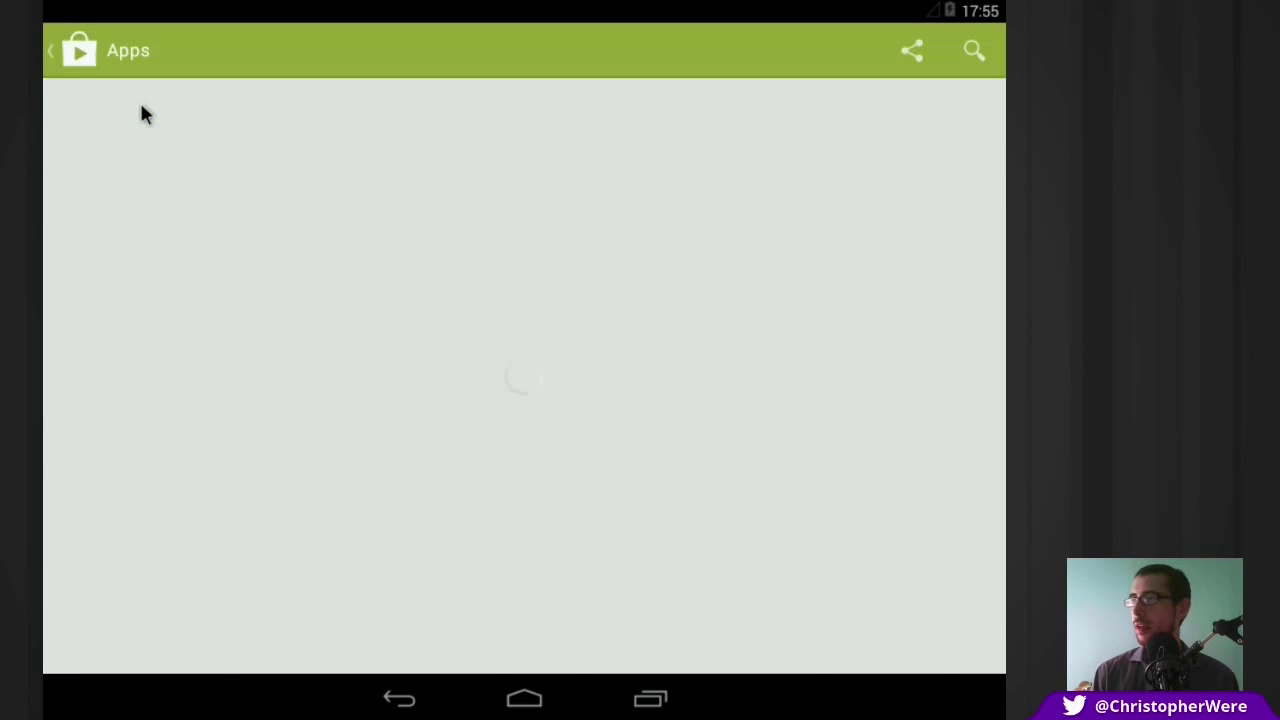
pyautogui.click(79, 52)
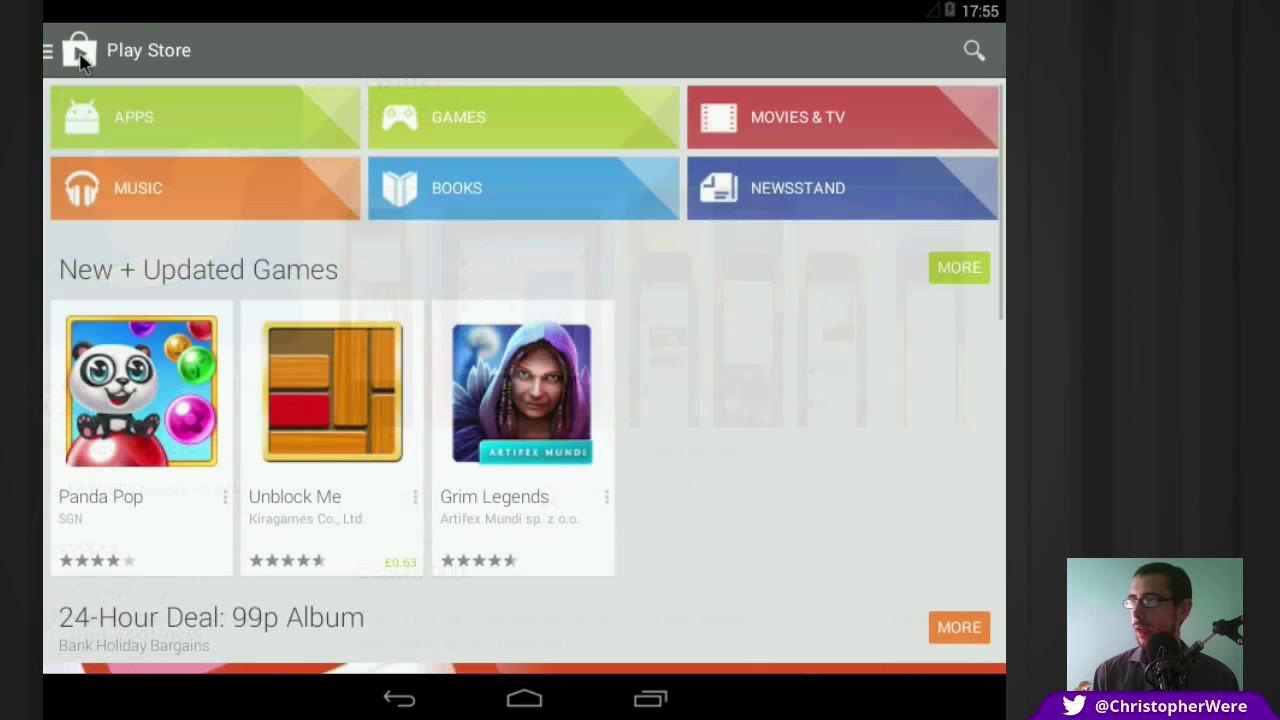
# Step: Search 'twitter' again, expand the full app results, and scroll to the Twidere for Twitter tile
pyautogui.click(973, 55)
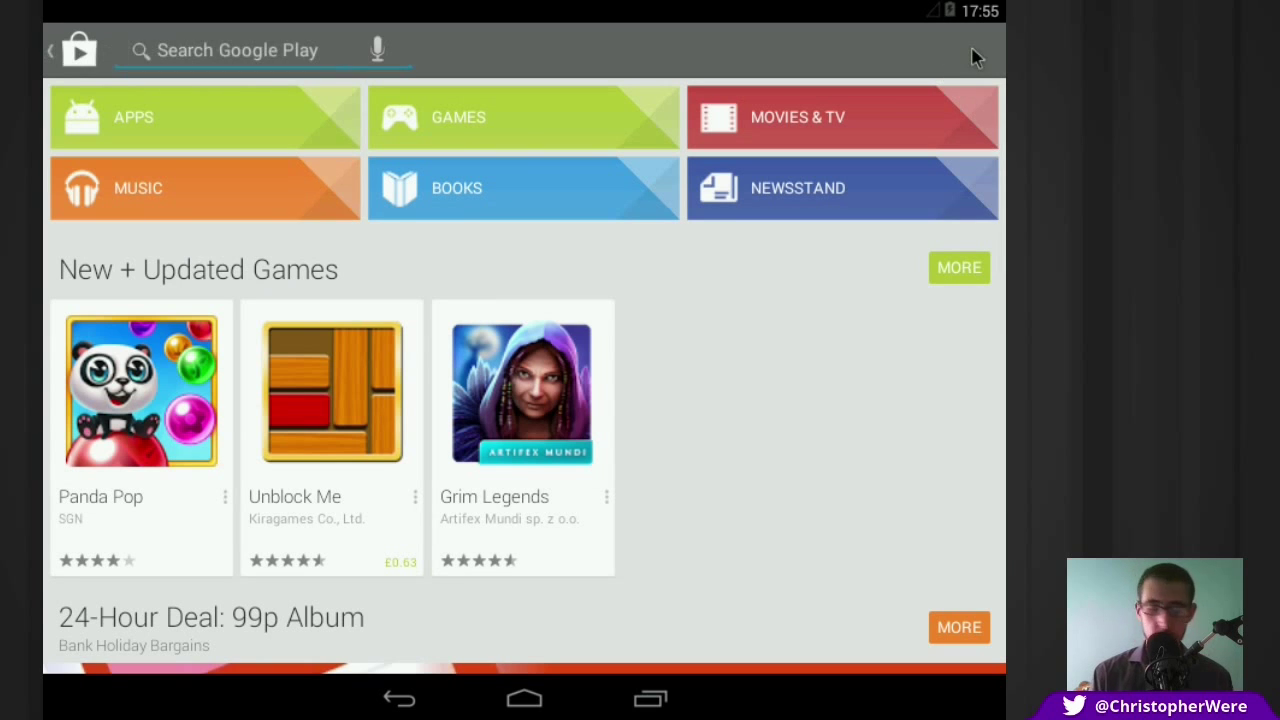
pyautogui.write('twitter')
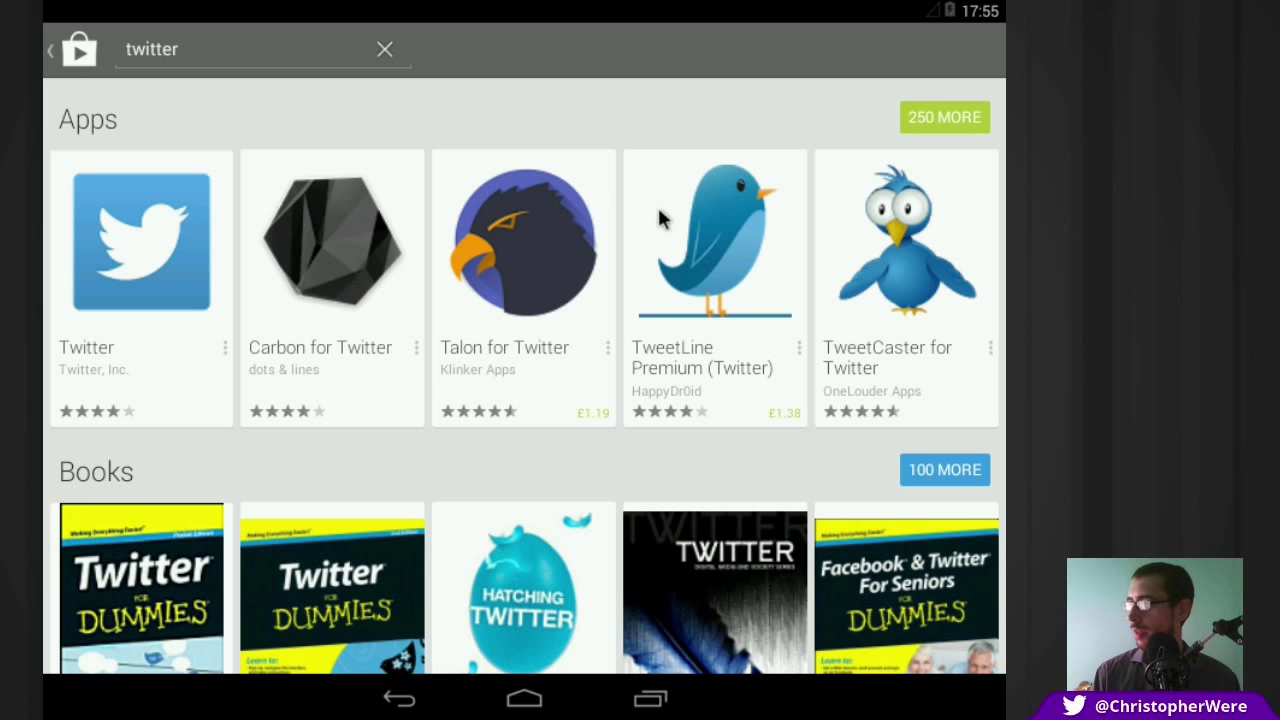
pyautogui.click(924, 118)
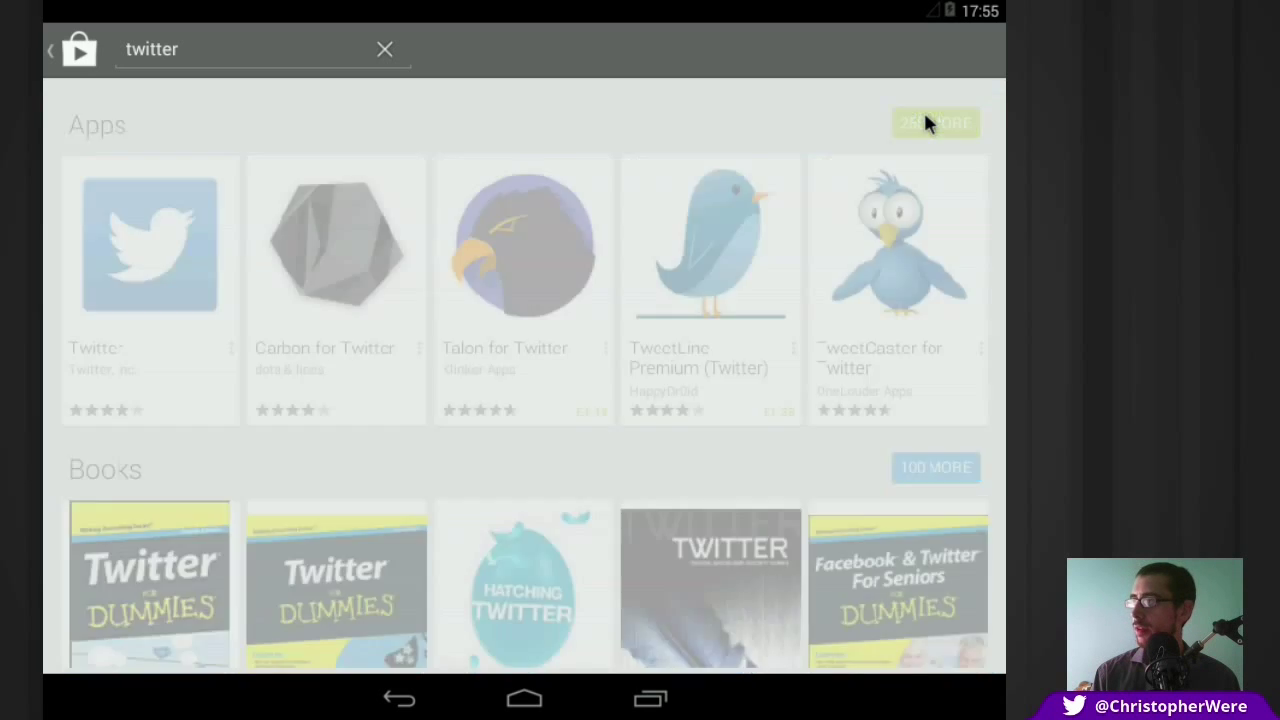
pyautogui.scroll(-5, 575, 558)
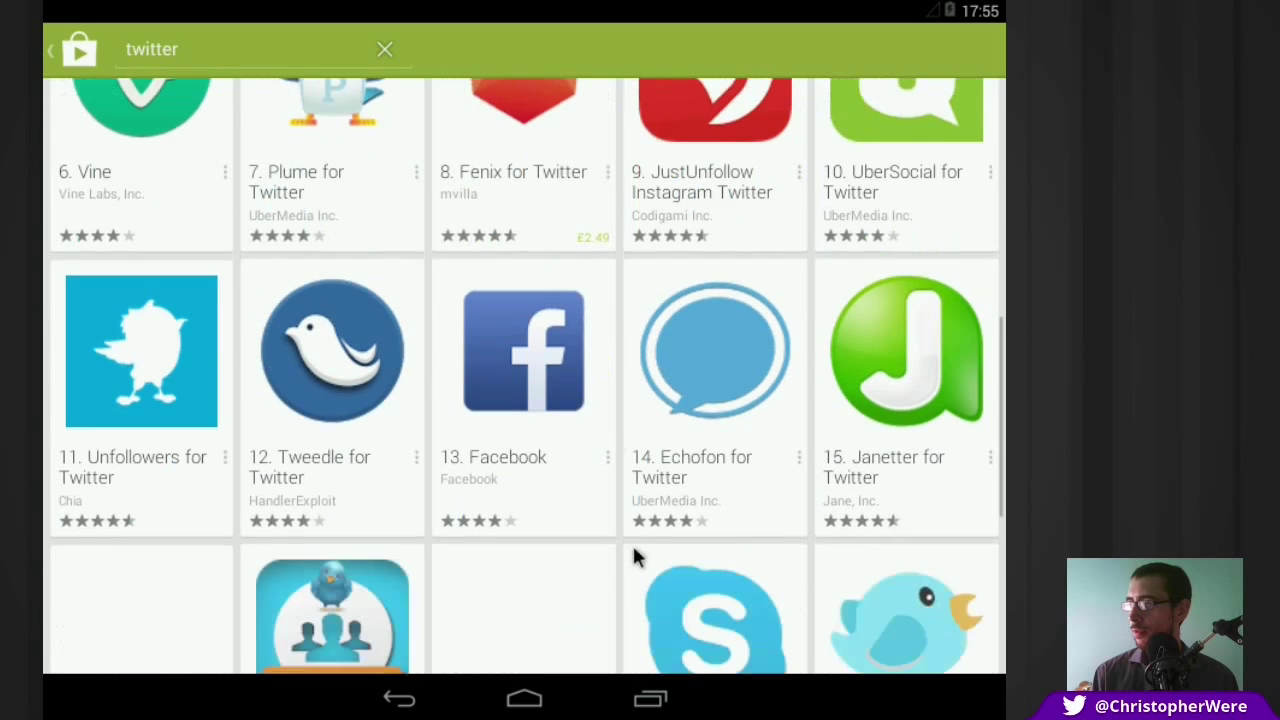
pyautogui.moveTo(634, 550); pyautogui.dragTo(646, 374)
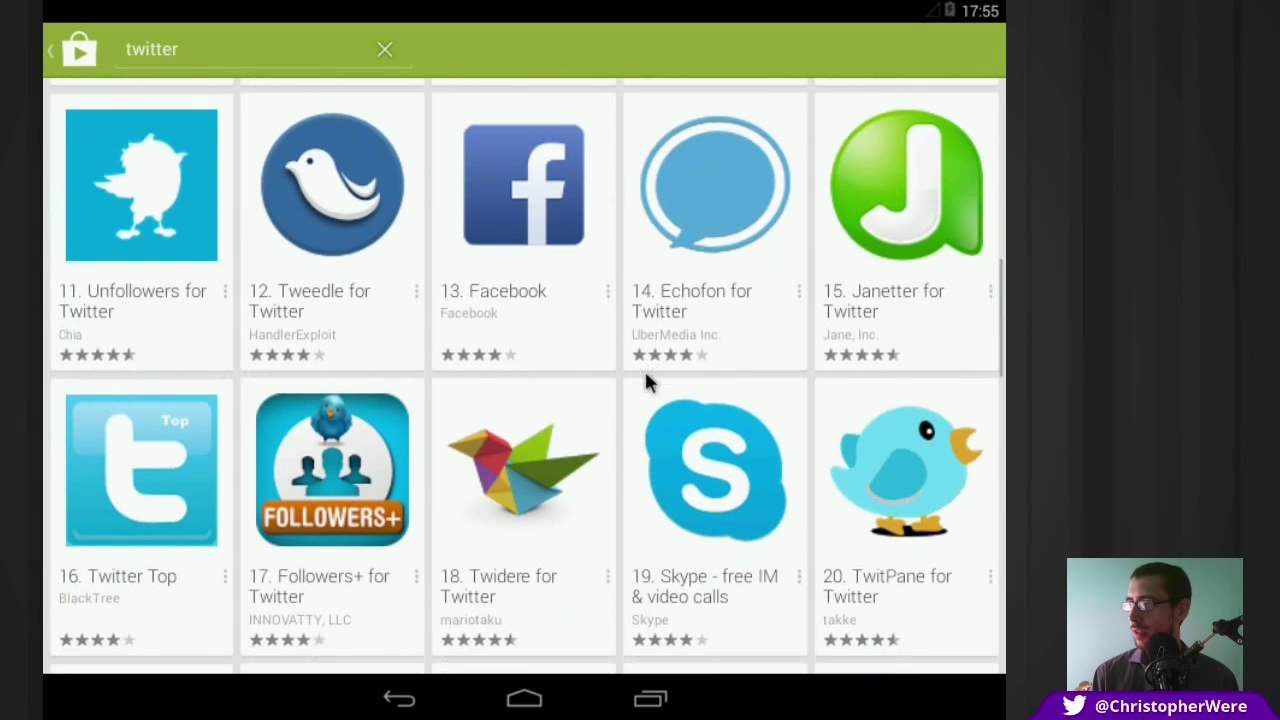
pyautogui.moveTo(563, 574); pyautogui.dragTo(517, 514)
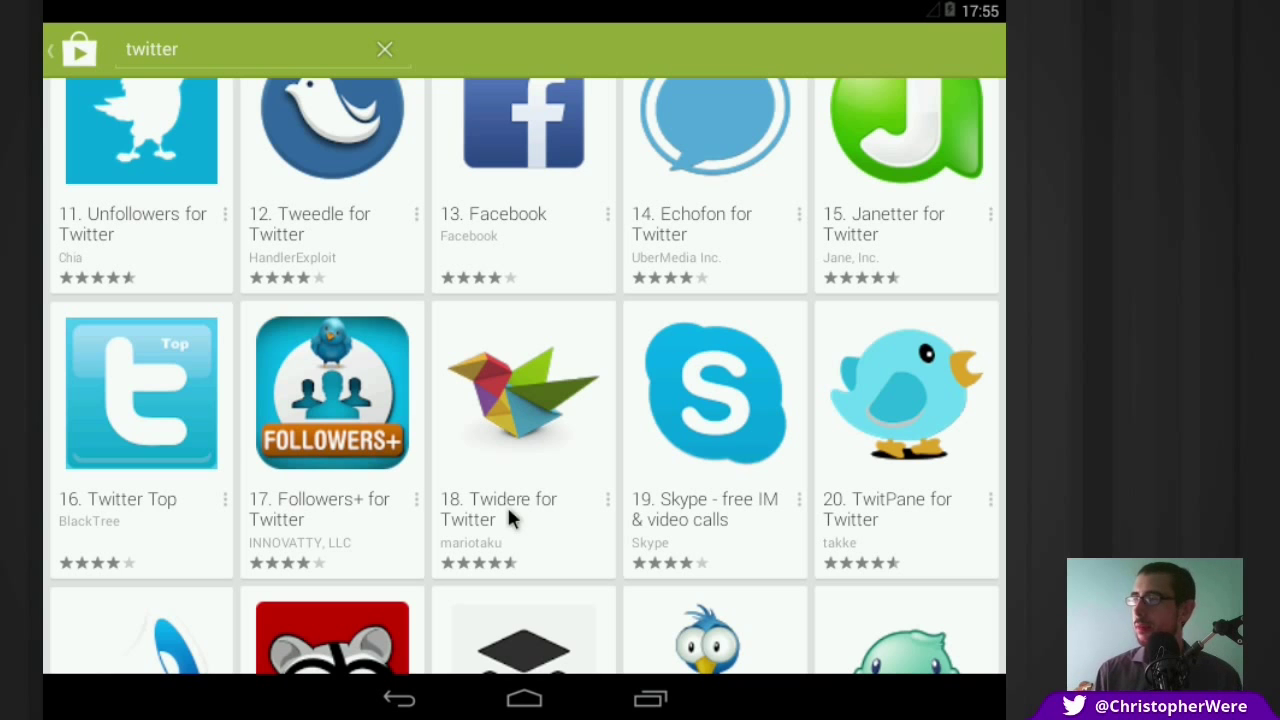
# Step: Open the Twidere for Twitter page, scroll through its reviews, and return to the Description
pyautogui.click(510, 370)
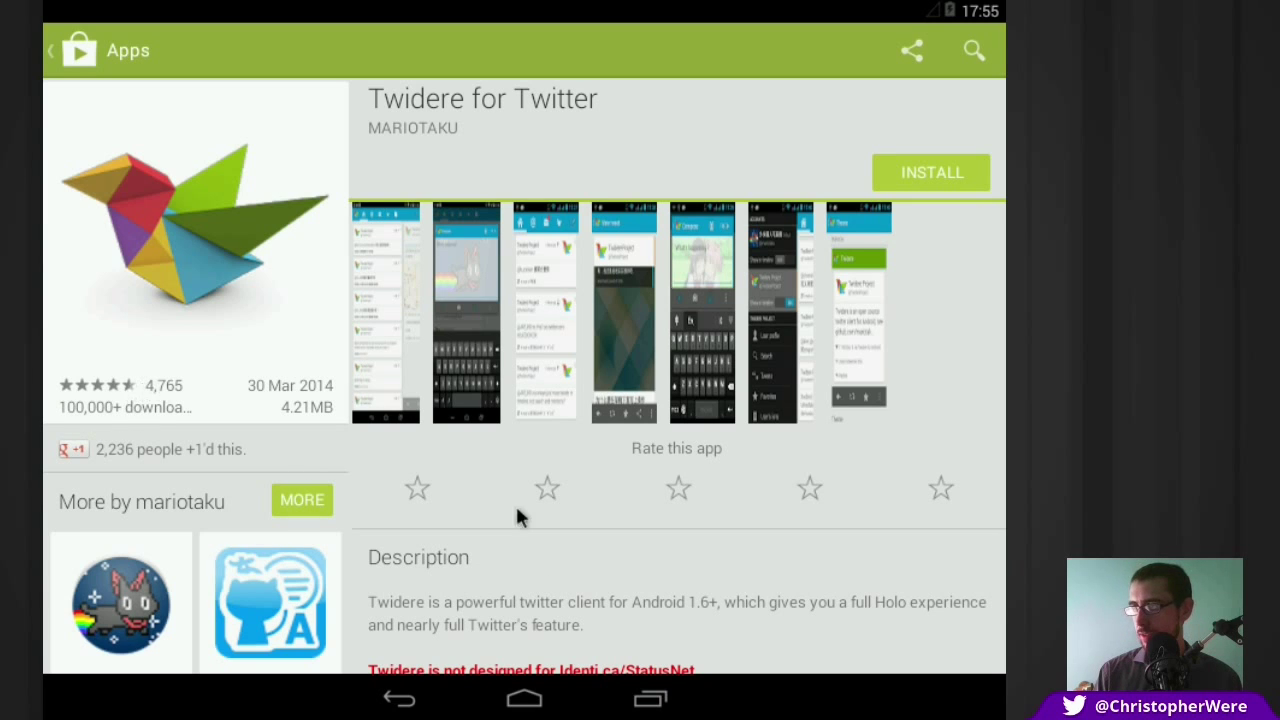
pyautogui.moveTo(546, 593); pyautogui.dragTo(537, 360)
pyautogui.moveTo(629, 631); pyautogui.dragTo(640, 371)
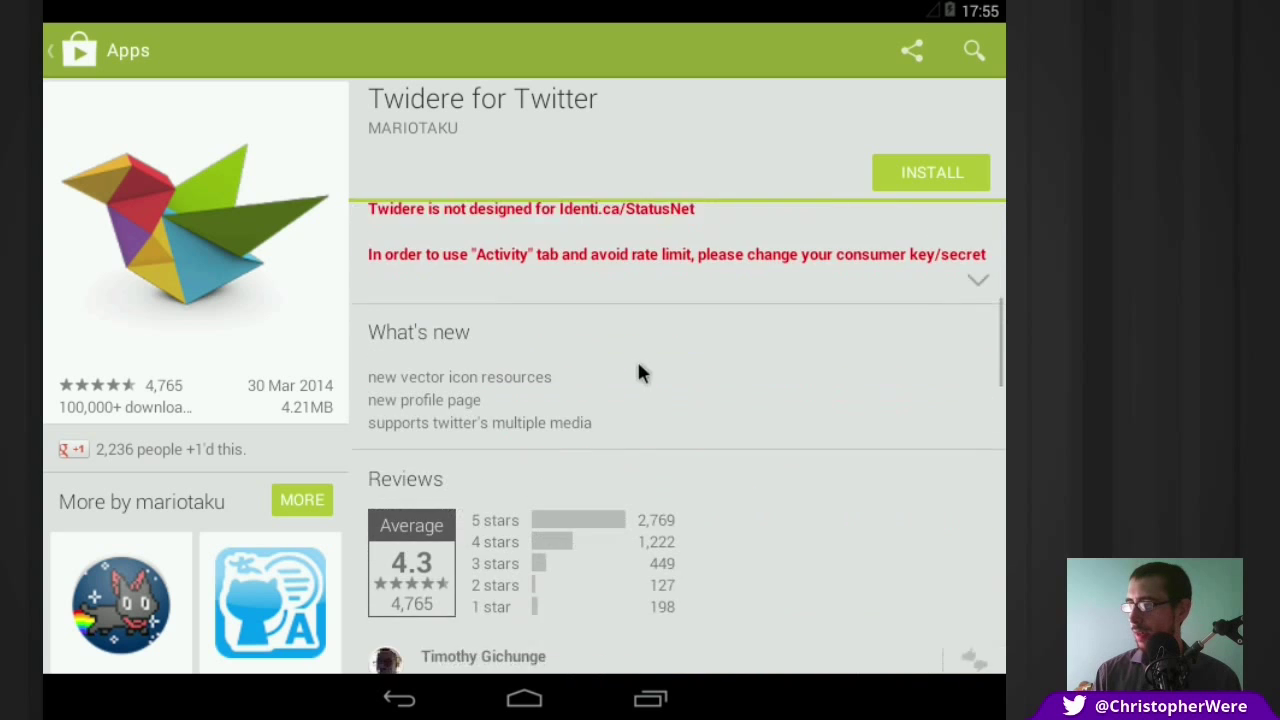
pyautogui.moveTo(748, 561); pyautogui.dragTo(743, 406)
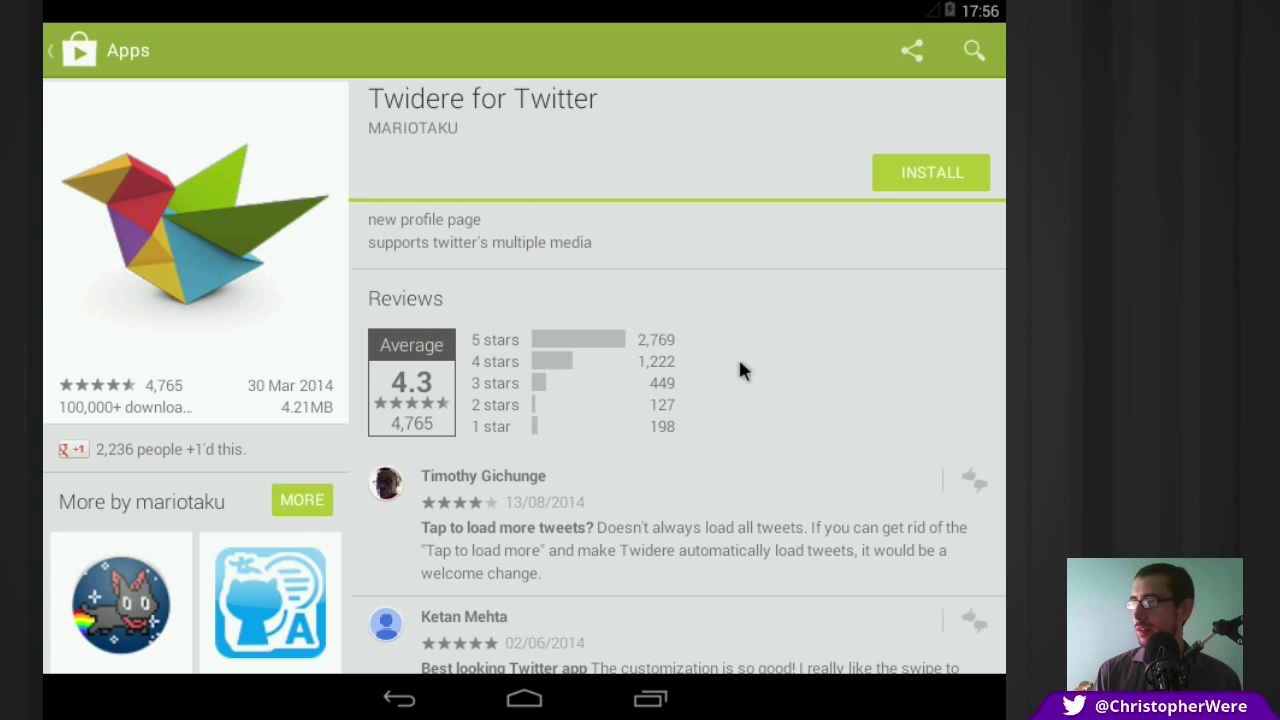
pyautogui.moveTo(740, 478); pyautogui.dragTo(737, 403)
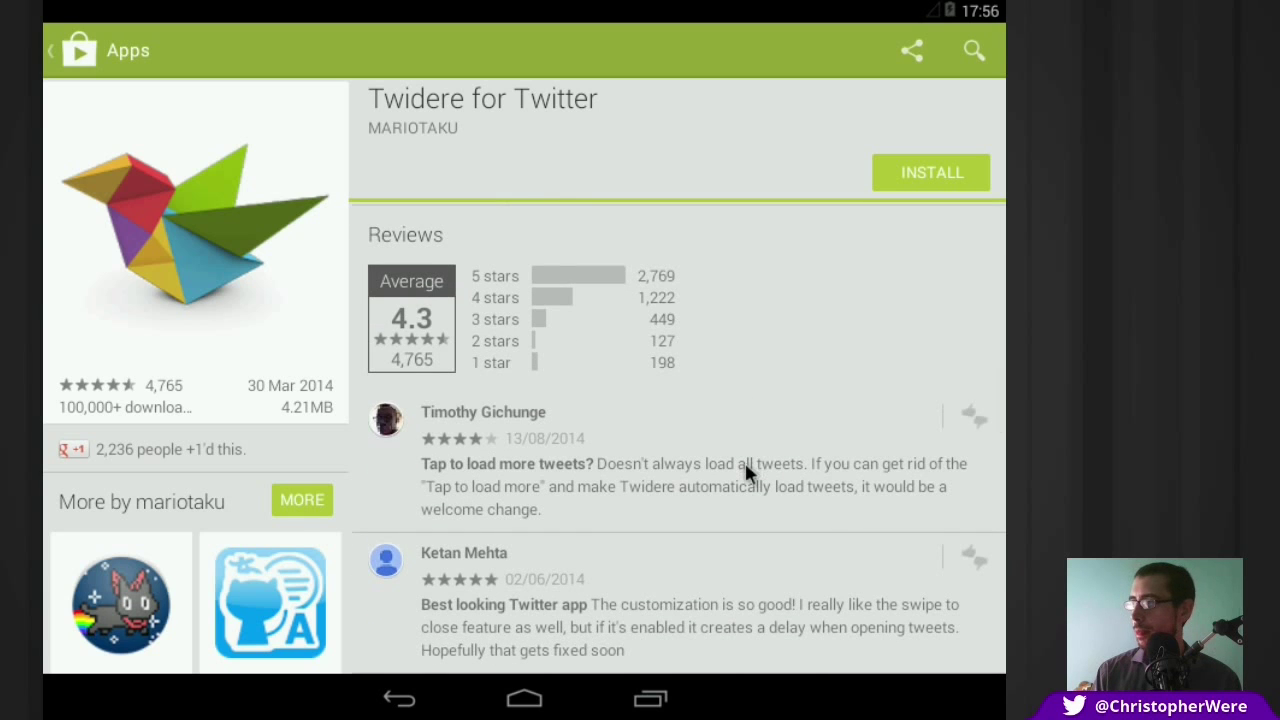
pyautogui.moveTo(651, 486); pyautogui.dragTo(664, 436)
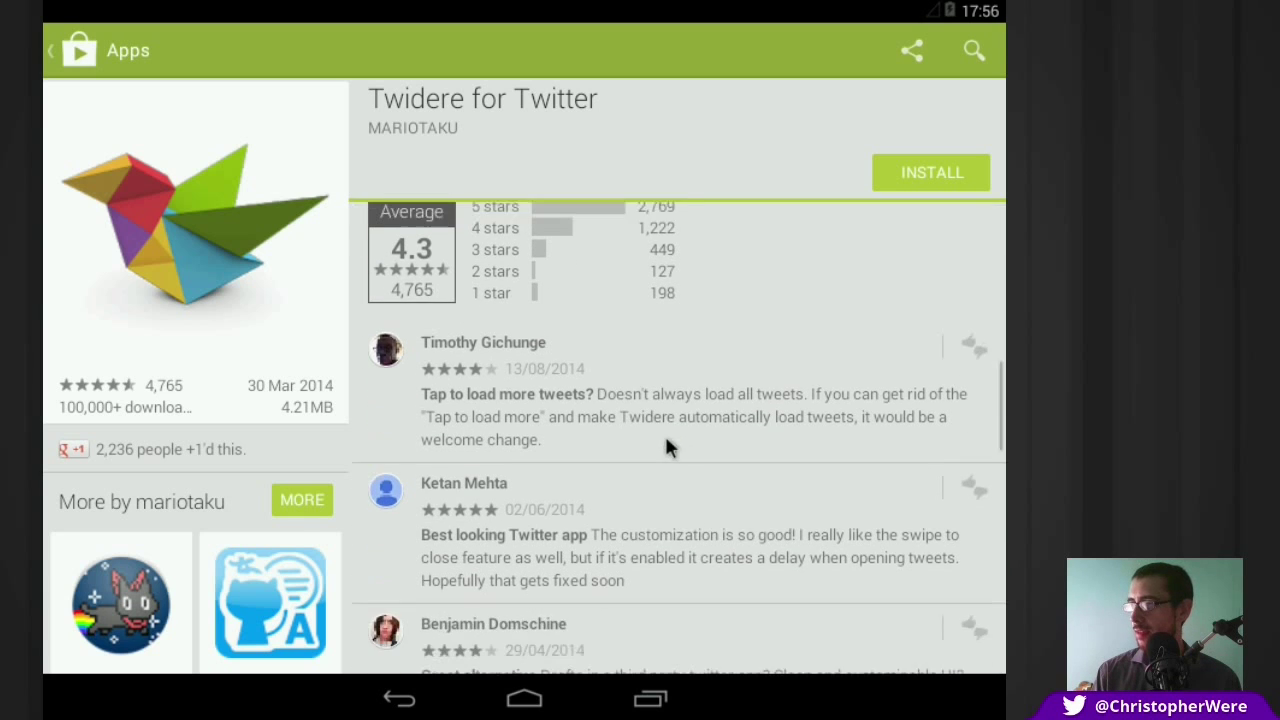
pyautogui.scroll(-5, 669, 487)
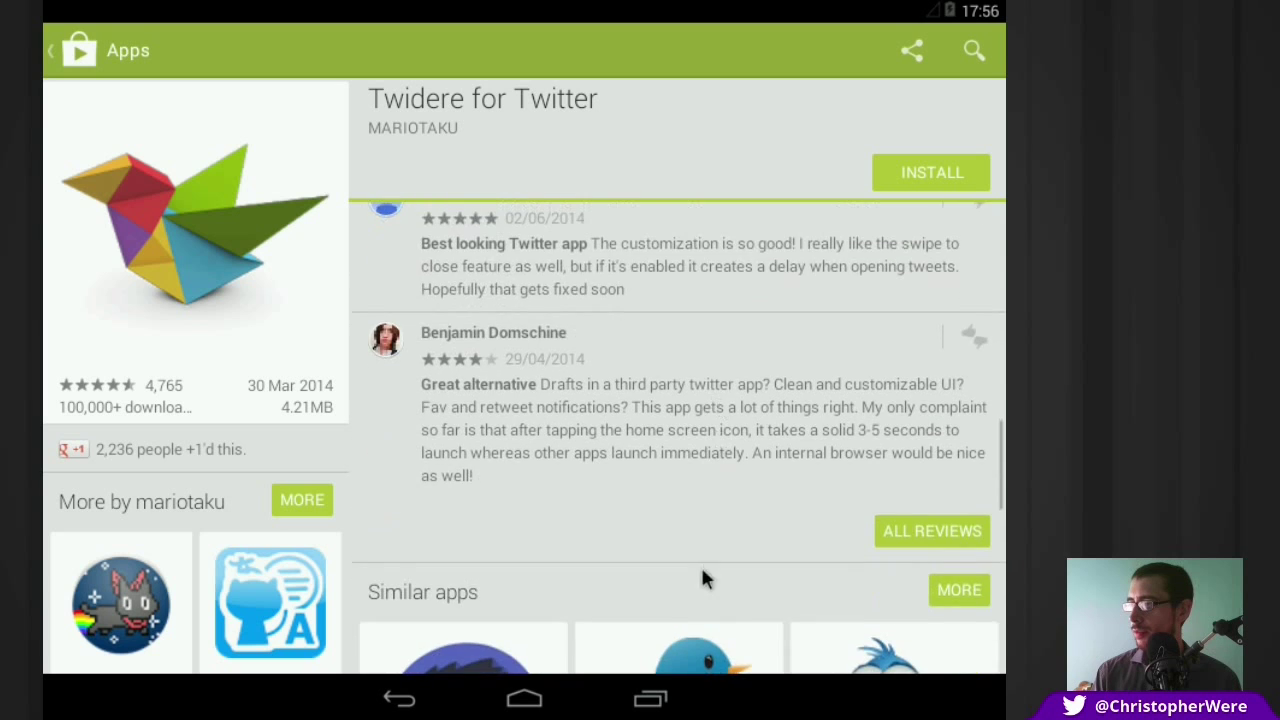
pyautogui.scroll(6, 712, 415)
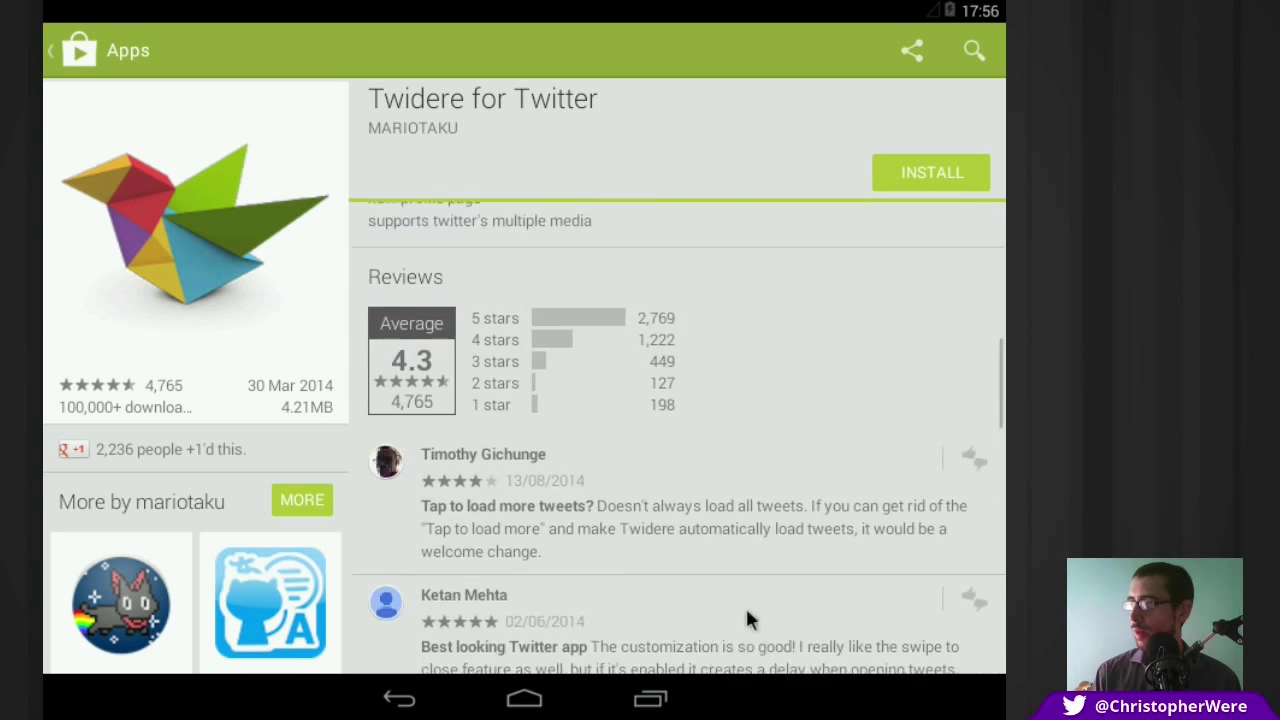
pyautogui.moveTo(764, 313); pyautogui.dragTo(657, 363)
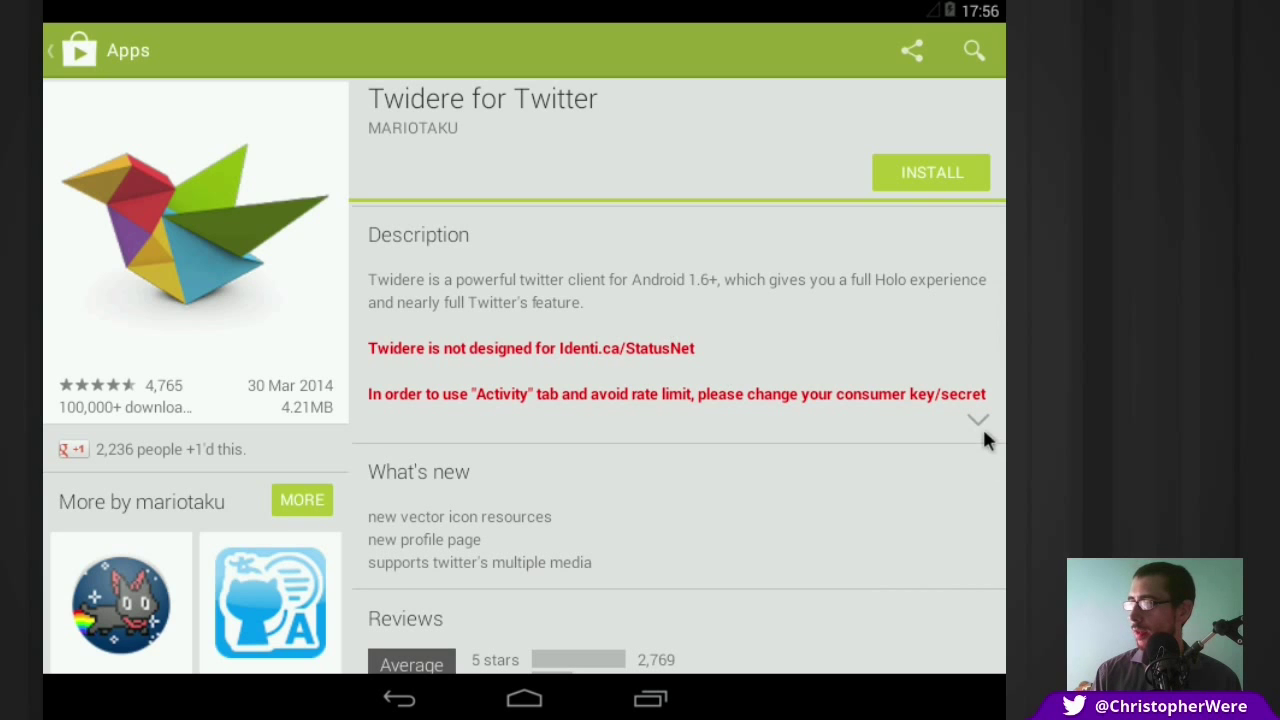
pyautogui.click(978, 421)
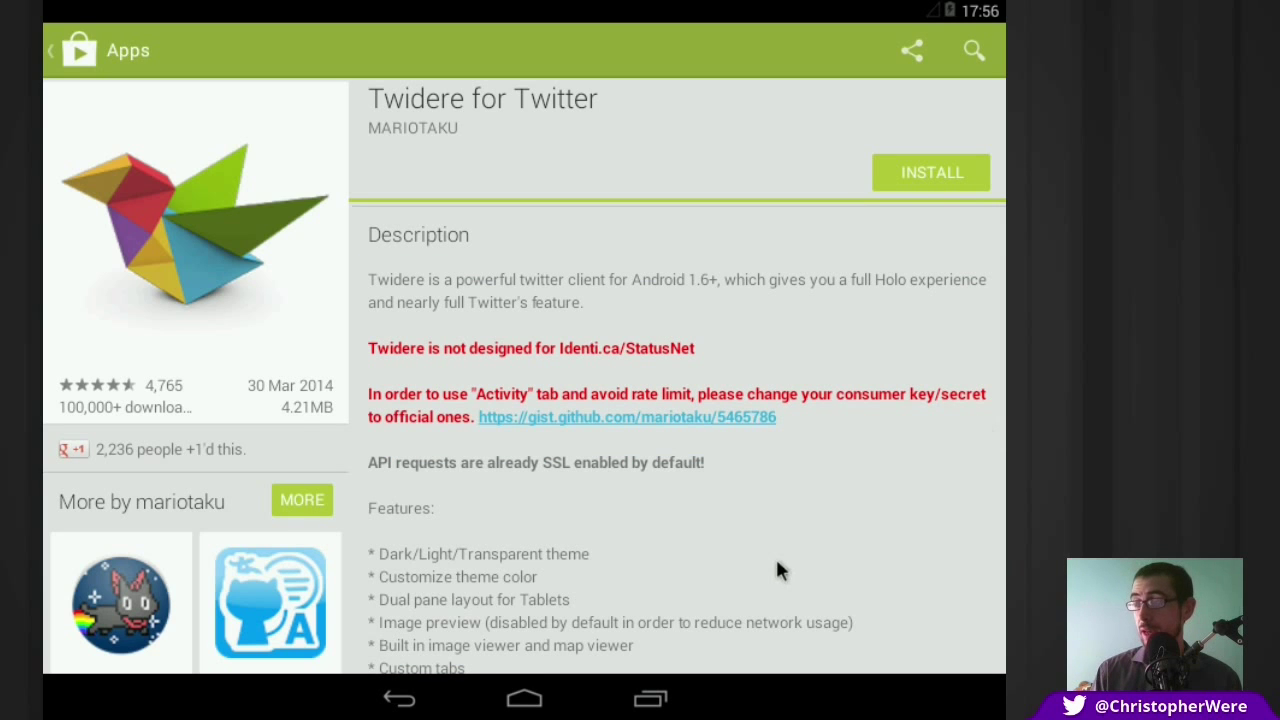
pyautogui.moveTo(780, 570); pyautogui.dragTo(767, 477)
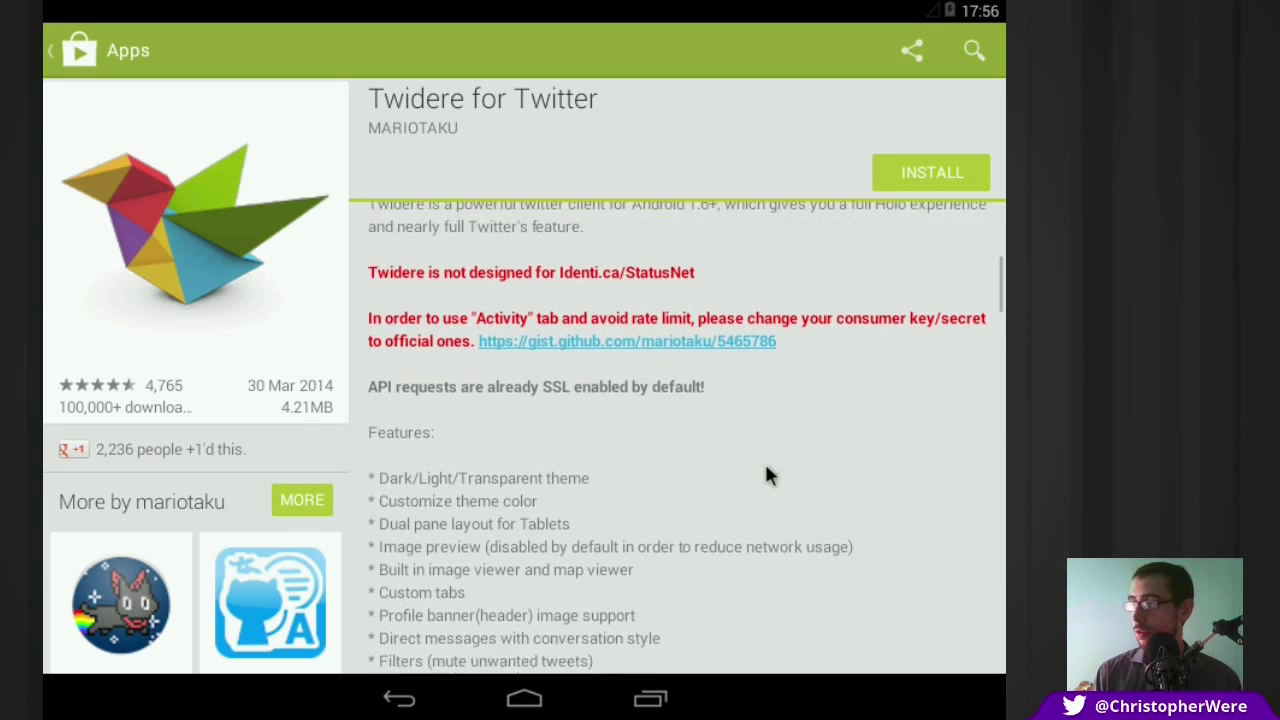
pyautogui.scroll(-5, 764, 476)
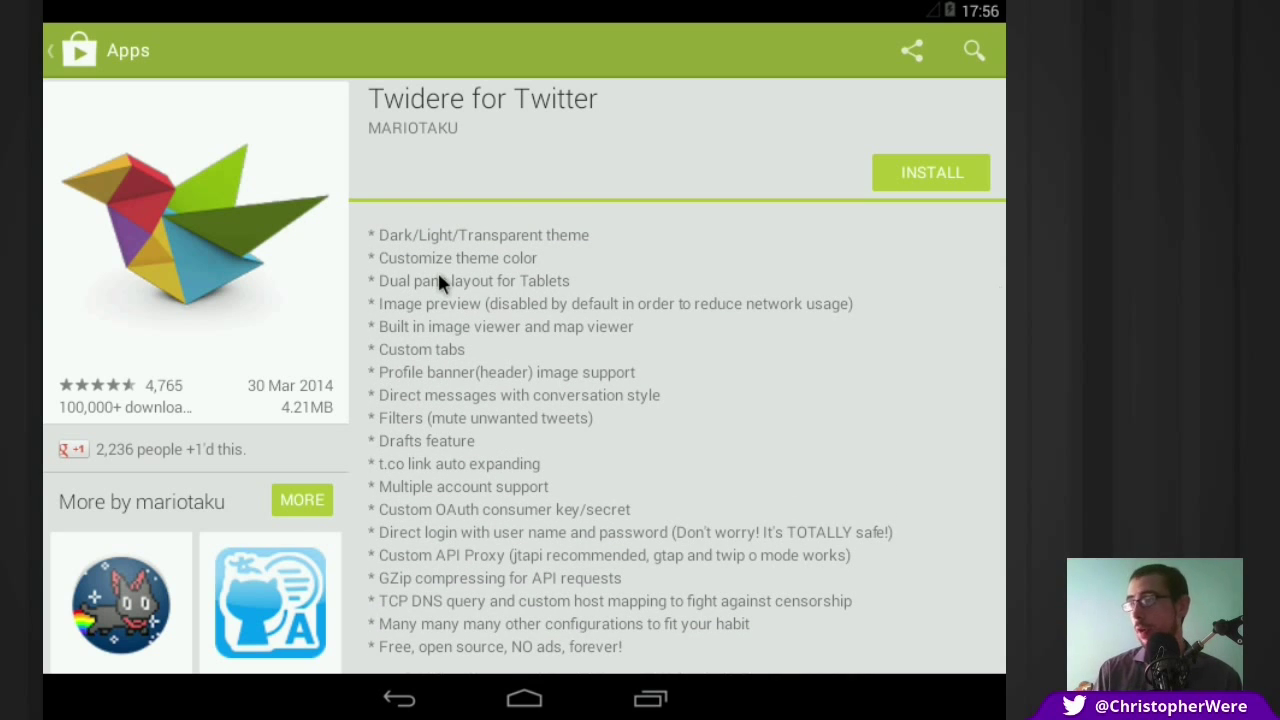
pyautogui.moveTo(483, 437); pyautogui.dragTo(471, 377)
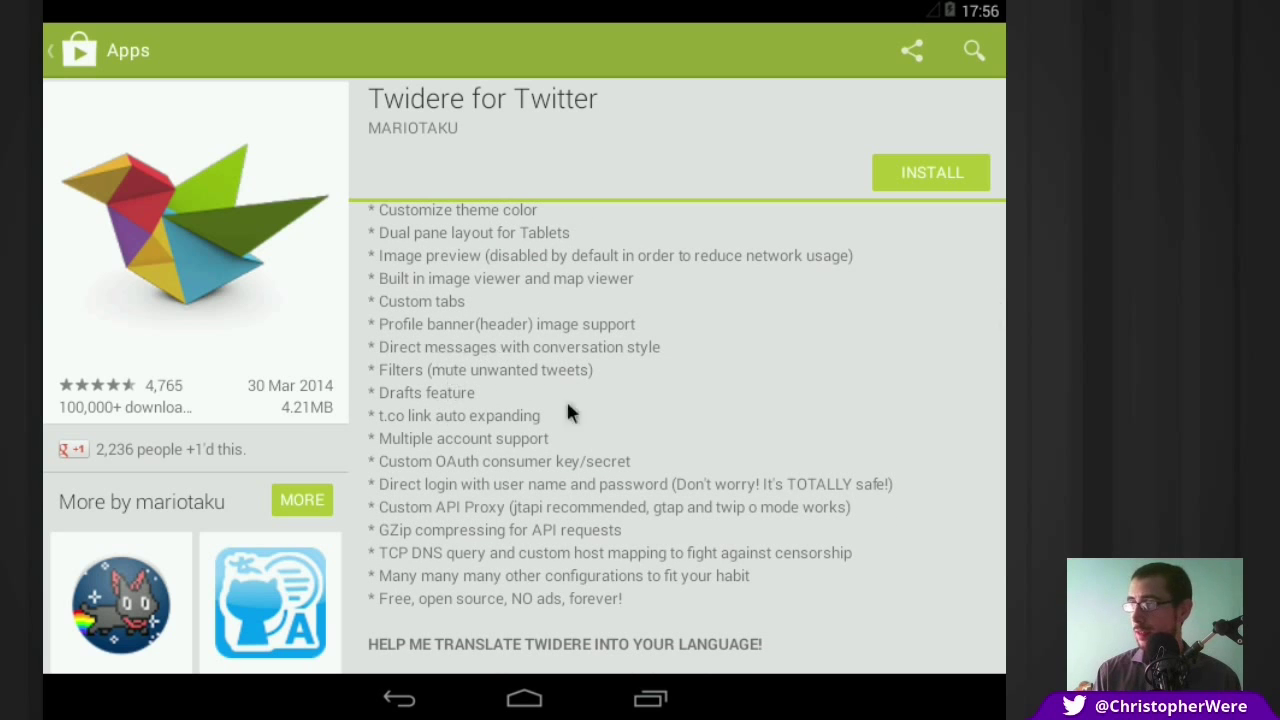
pyautogui.scroll(-2, 521, 413)
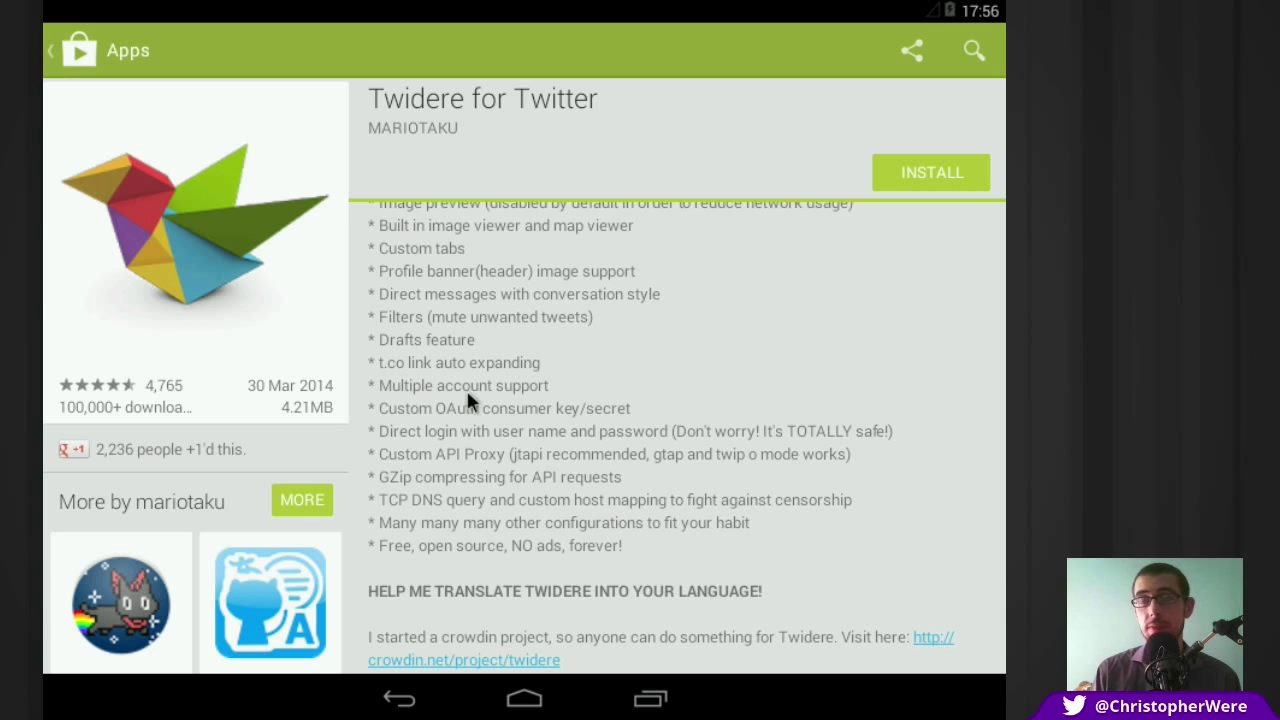
pyautogui.scroll(-2, 590, 408)
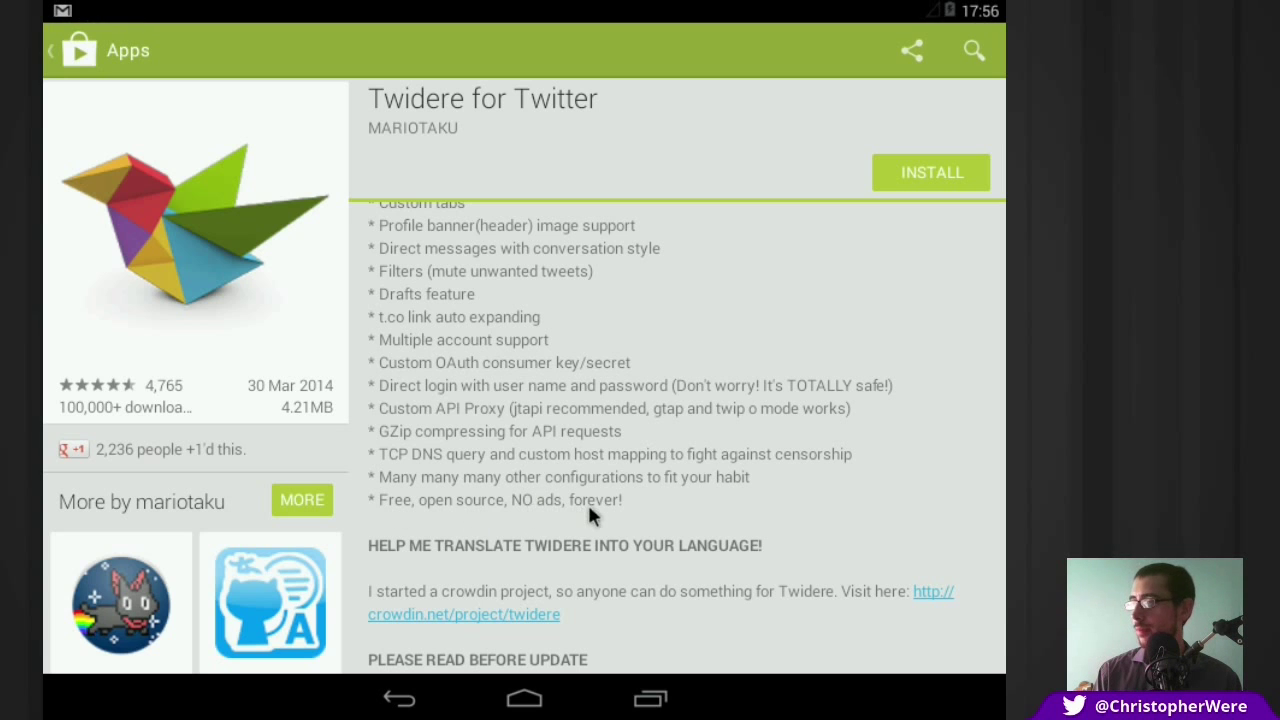
pyautogui.scroll(5, 600, 310)
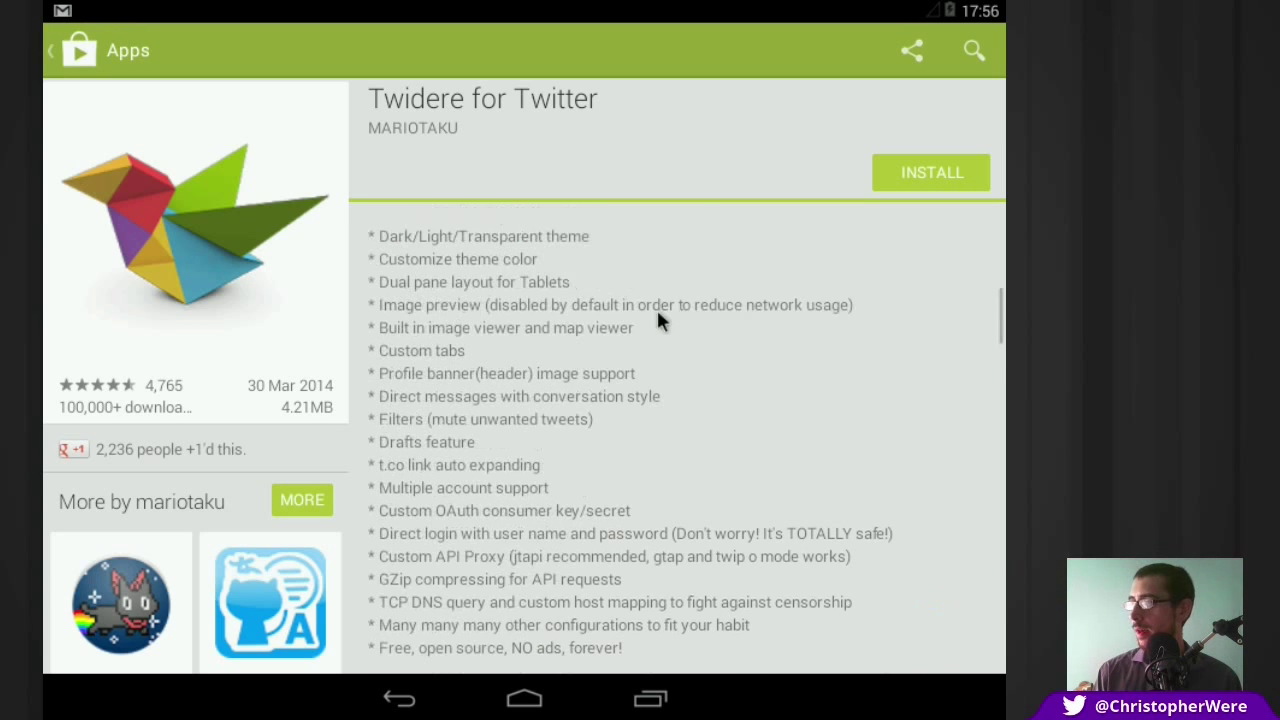
# Step: Install Twidere for Twitter, accepting its permissions, until the UNINSTALL and OPEN buttons appear
pyautogui.click(918, 168)
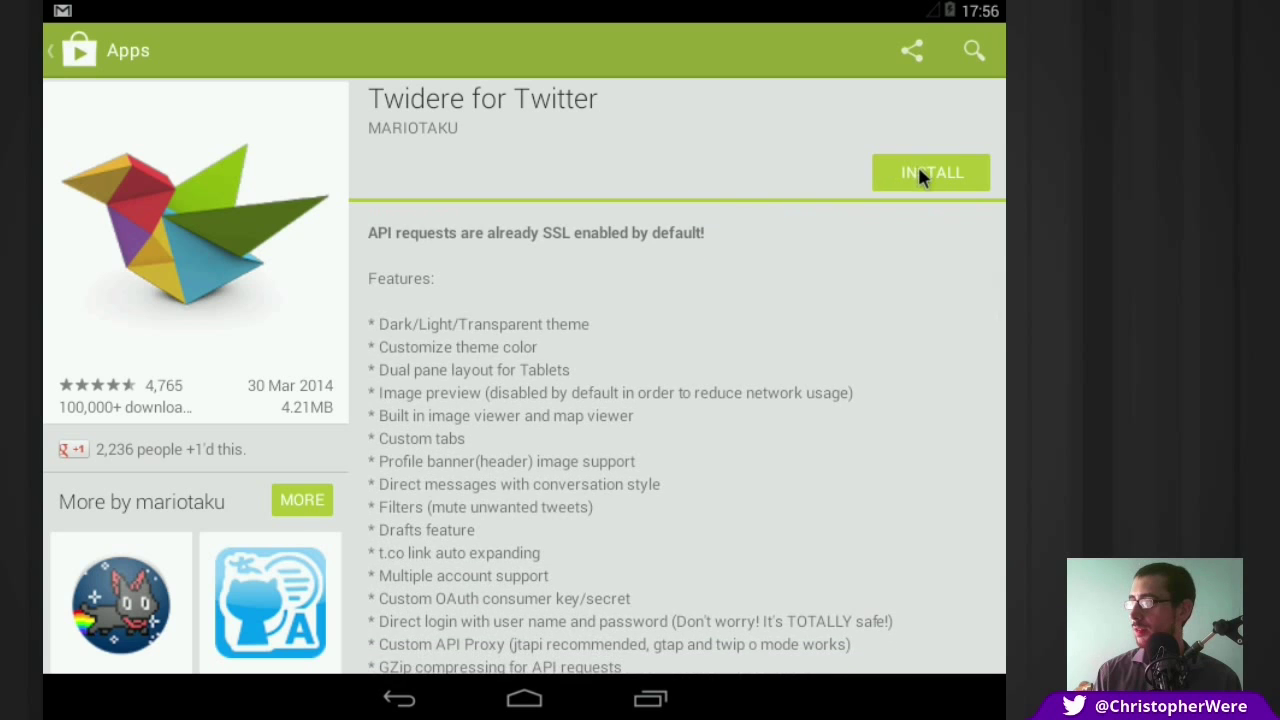
pyautogui.click(639, 466)
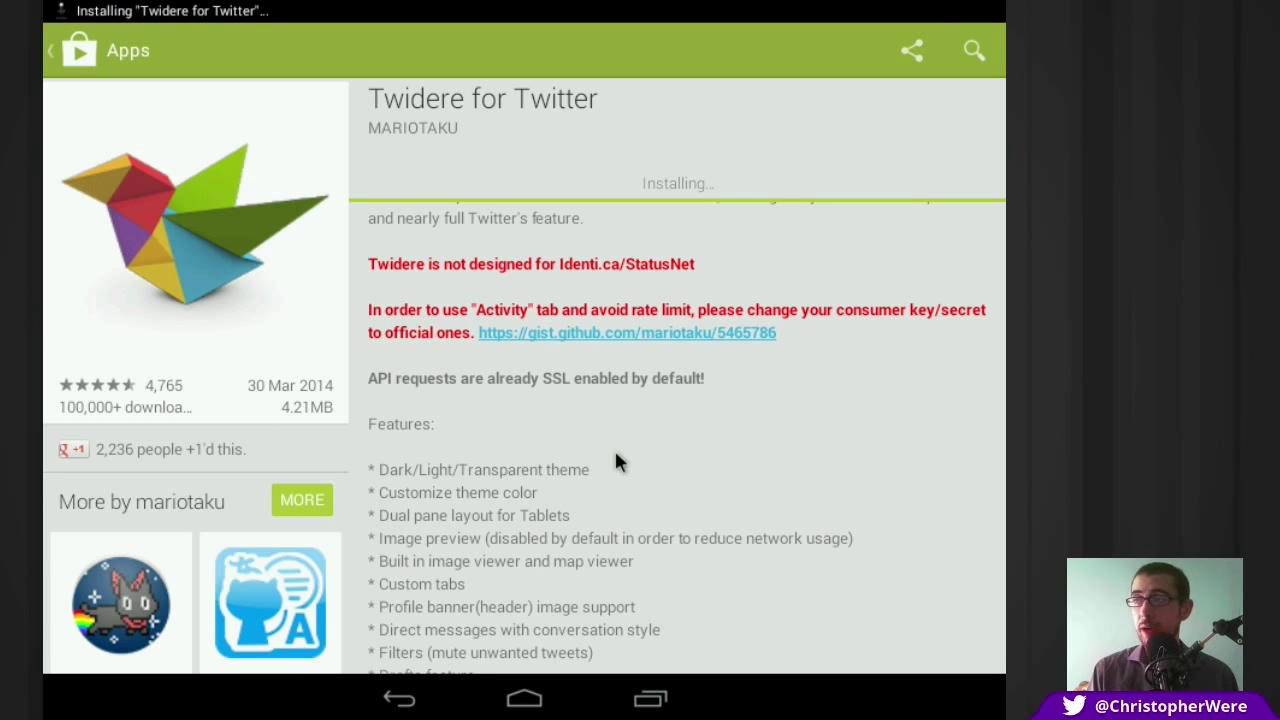
pyautogui.scroll(5, 614, 460)
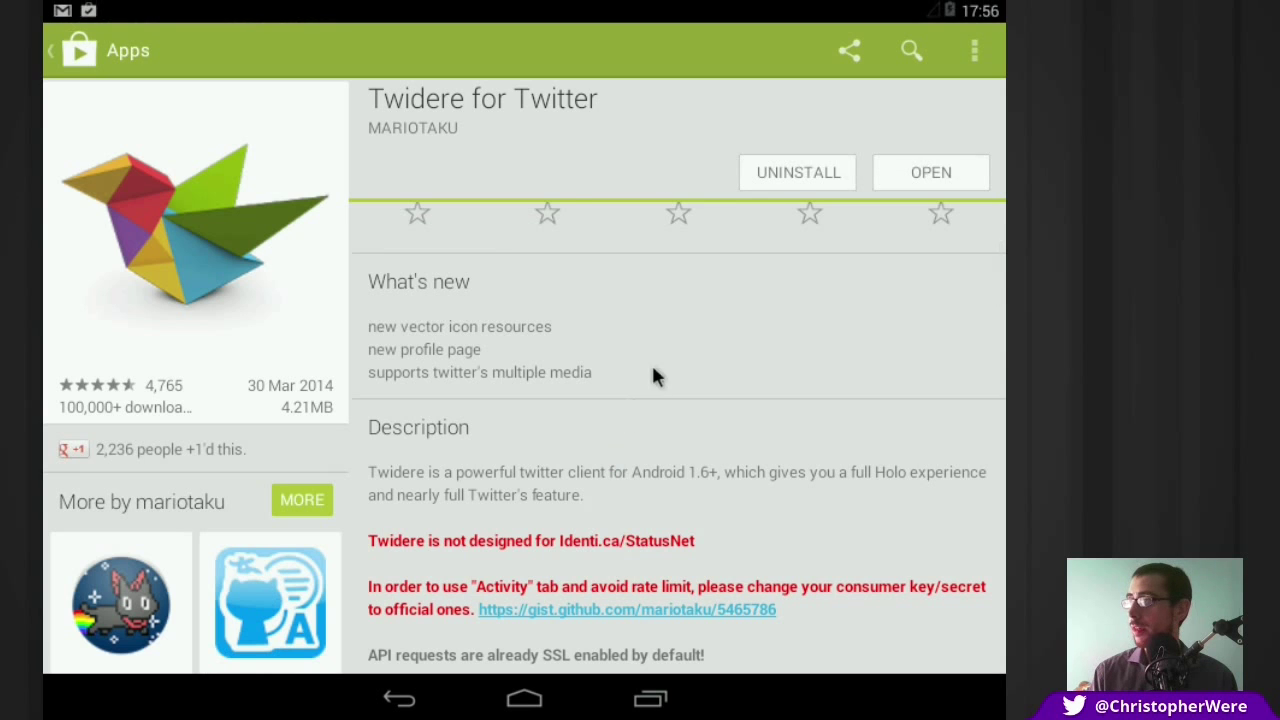
pyautogui.scroll(1, 655, 385)
pyautogui.scroll(2, 682, 392)
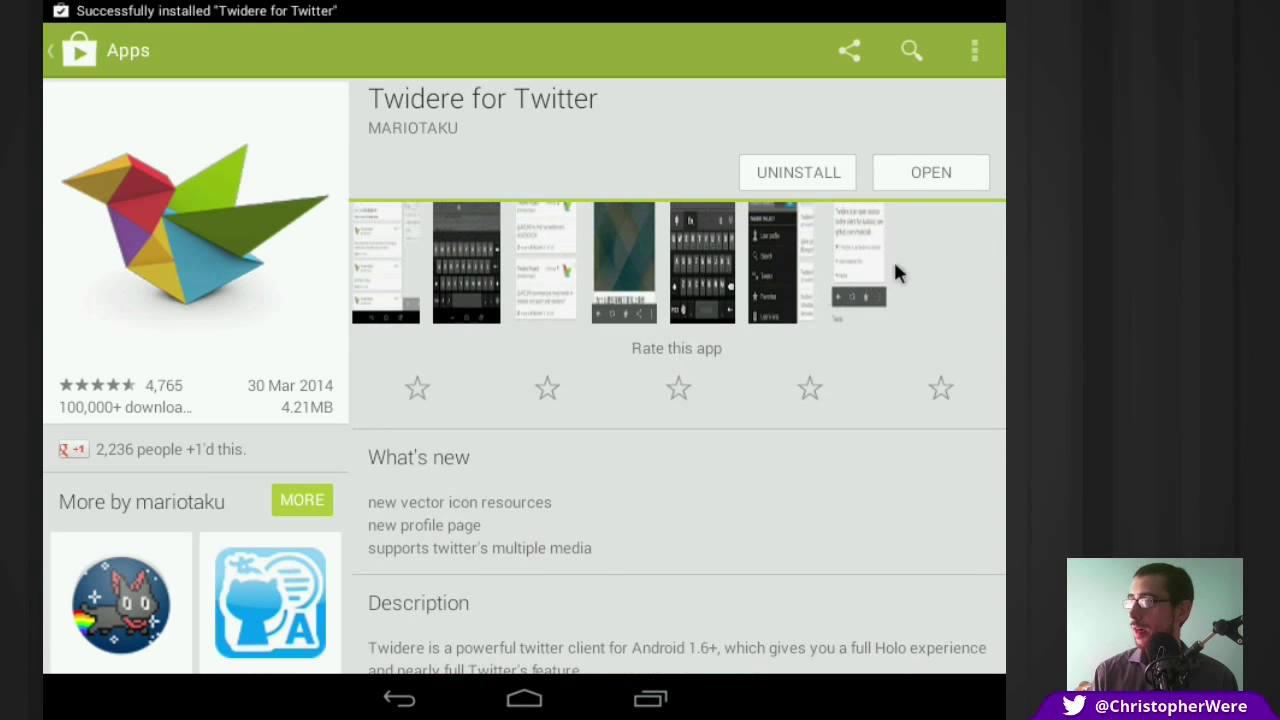
pyautogui.scroll(2, 895, 268)
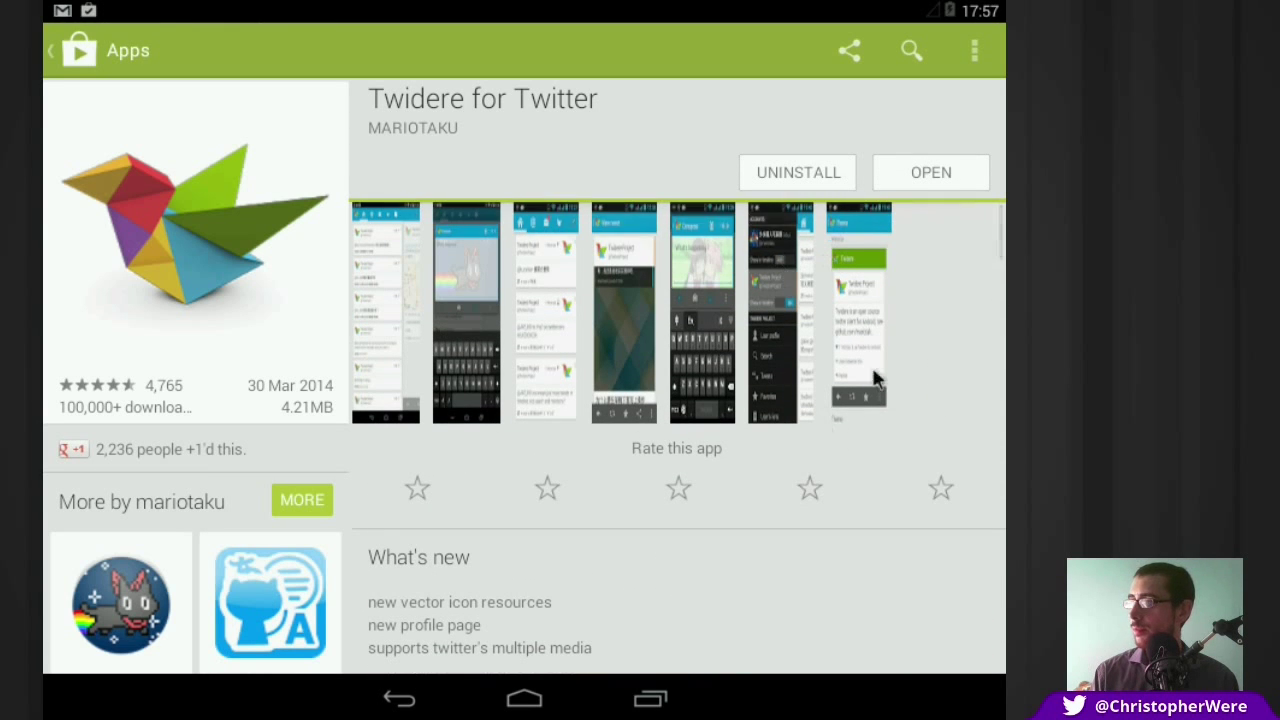
# Step: Launch Twidere and enter the account's username and password on the sign-in screen
pyautogui.click(929, 170)
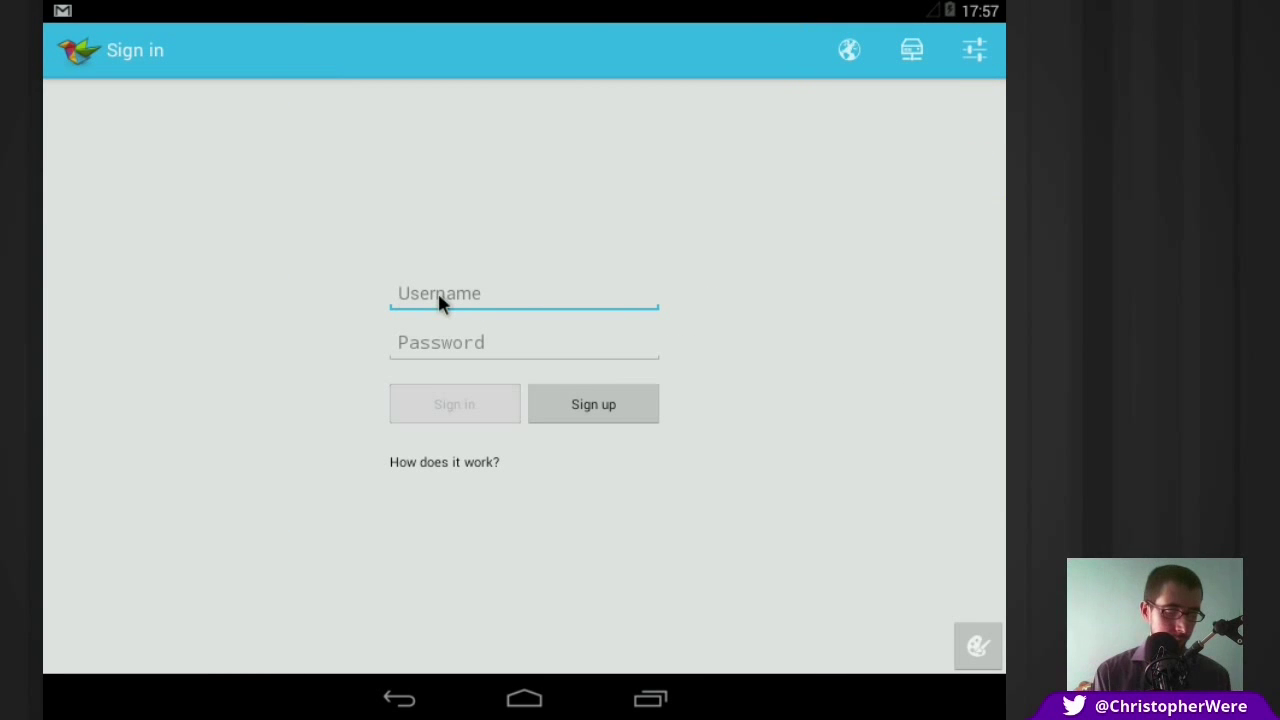
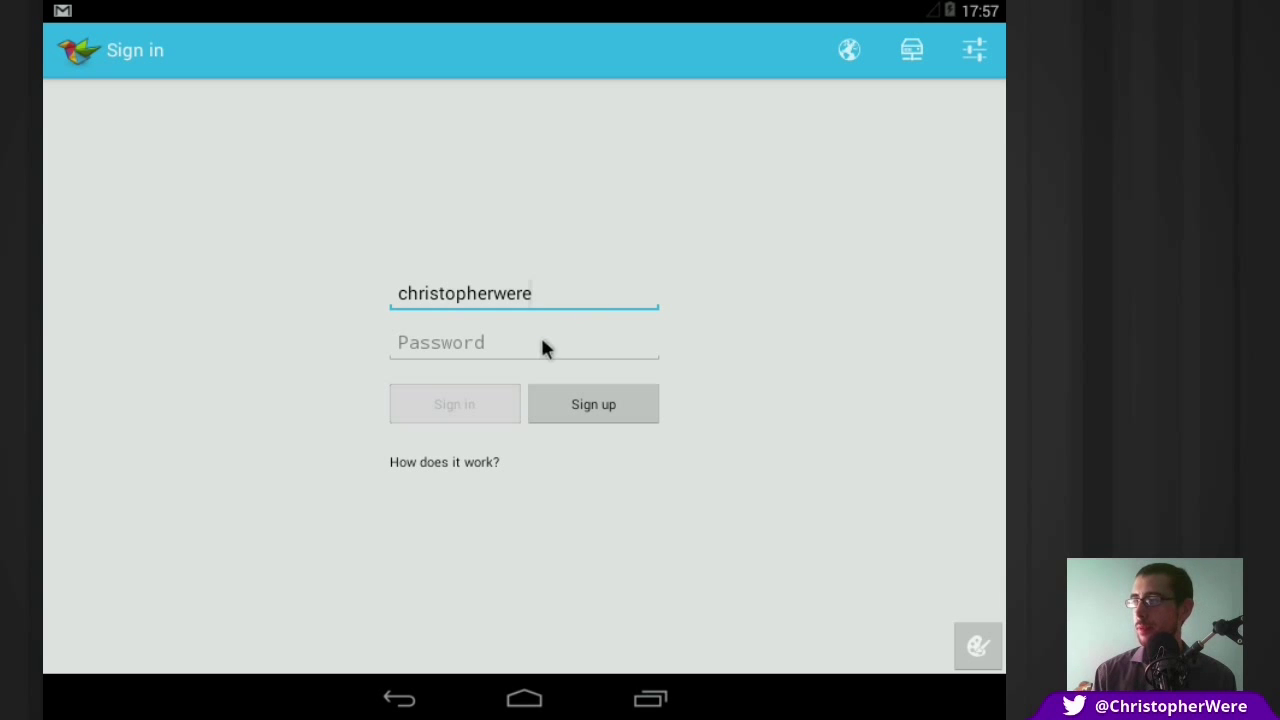
pyautogui.click(543, 342)
pyautogui.write('*')
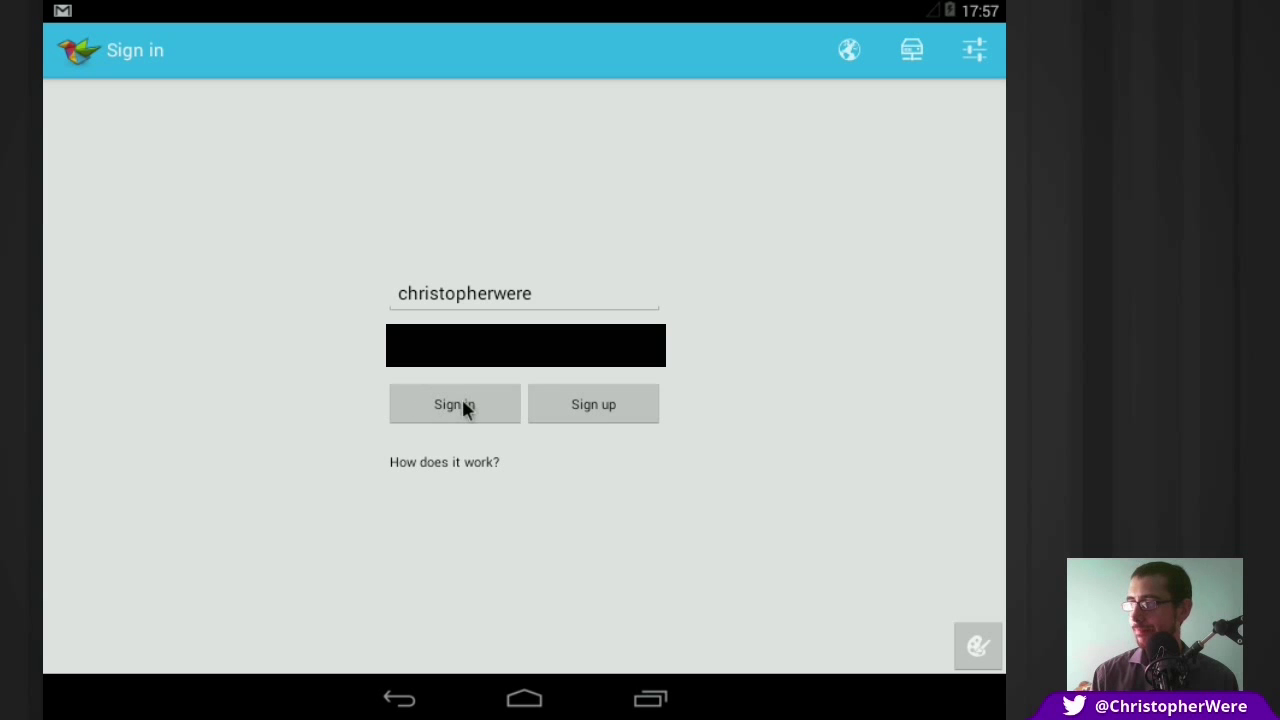
# Step: Sign in to Twidere, agree to configure it now, and scroll through the setup options
pyautogui.click(411, 420)
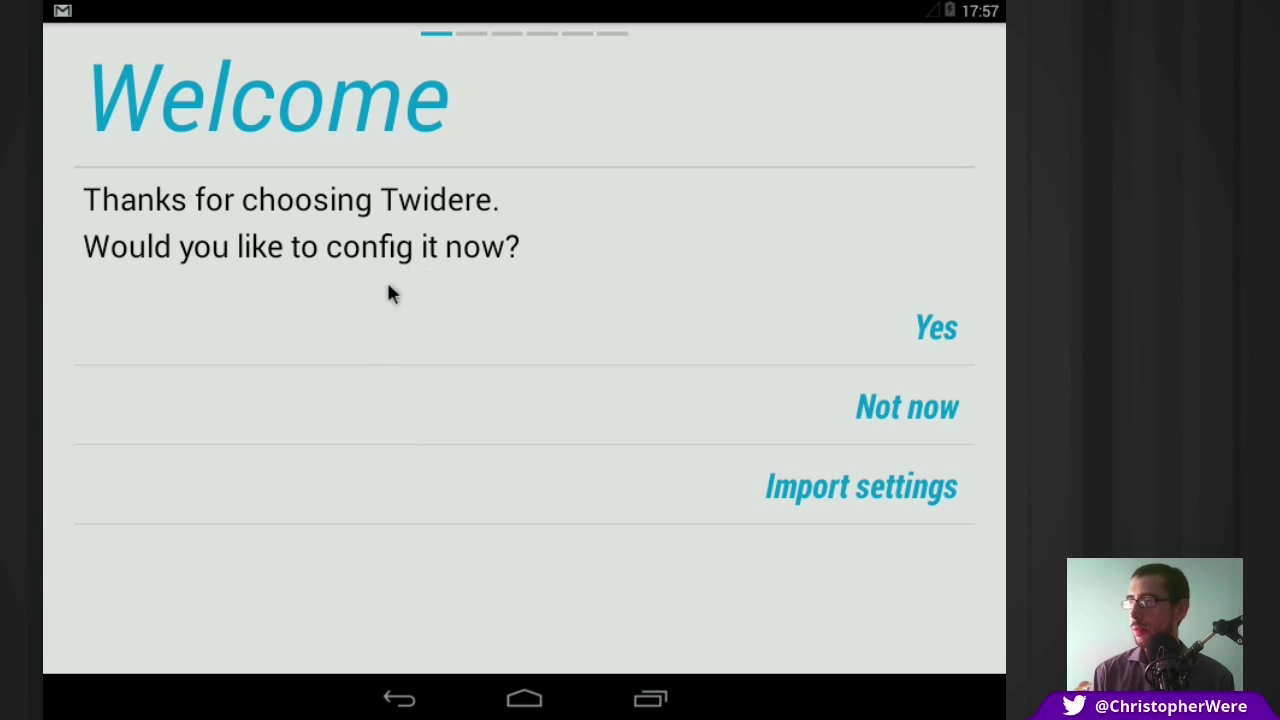
pyautogui.click(945, 334)
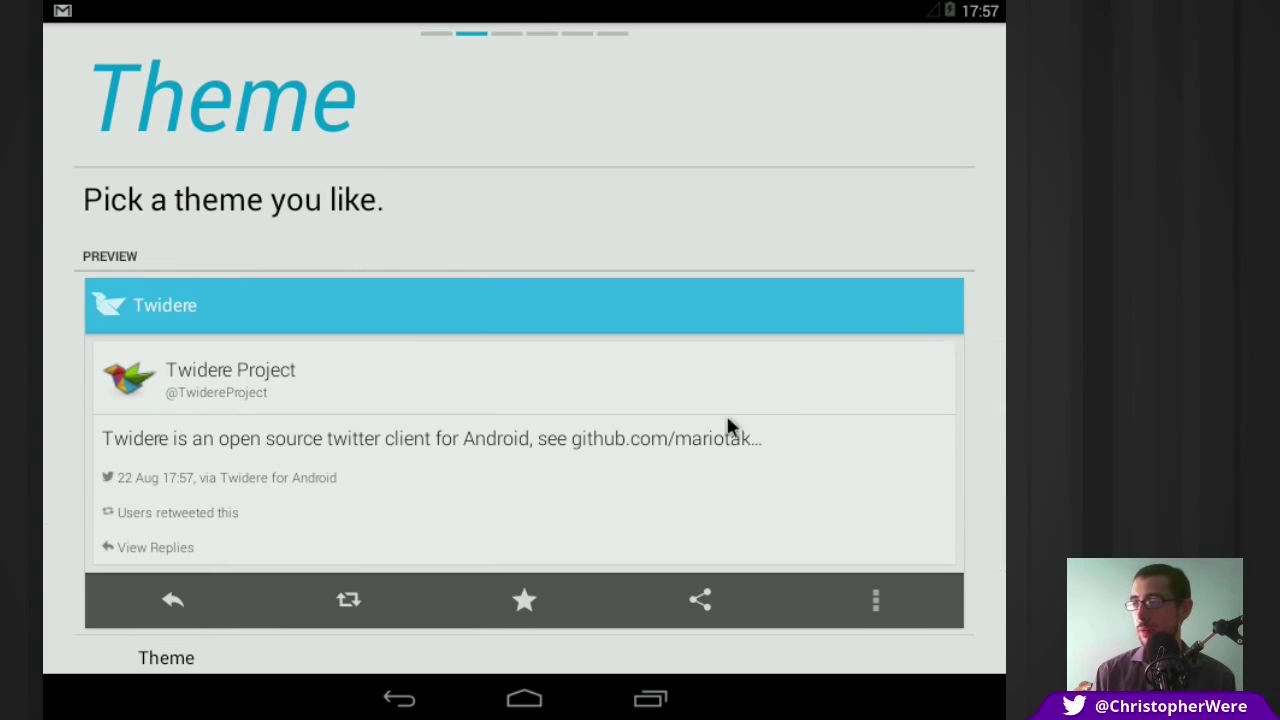
pyautogui.moveTo(726, 413); pyautogui.dragTo(711, 297)
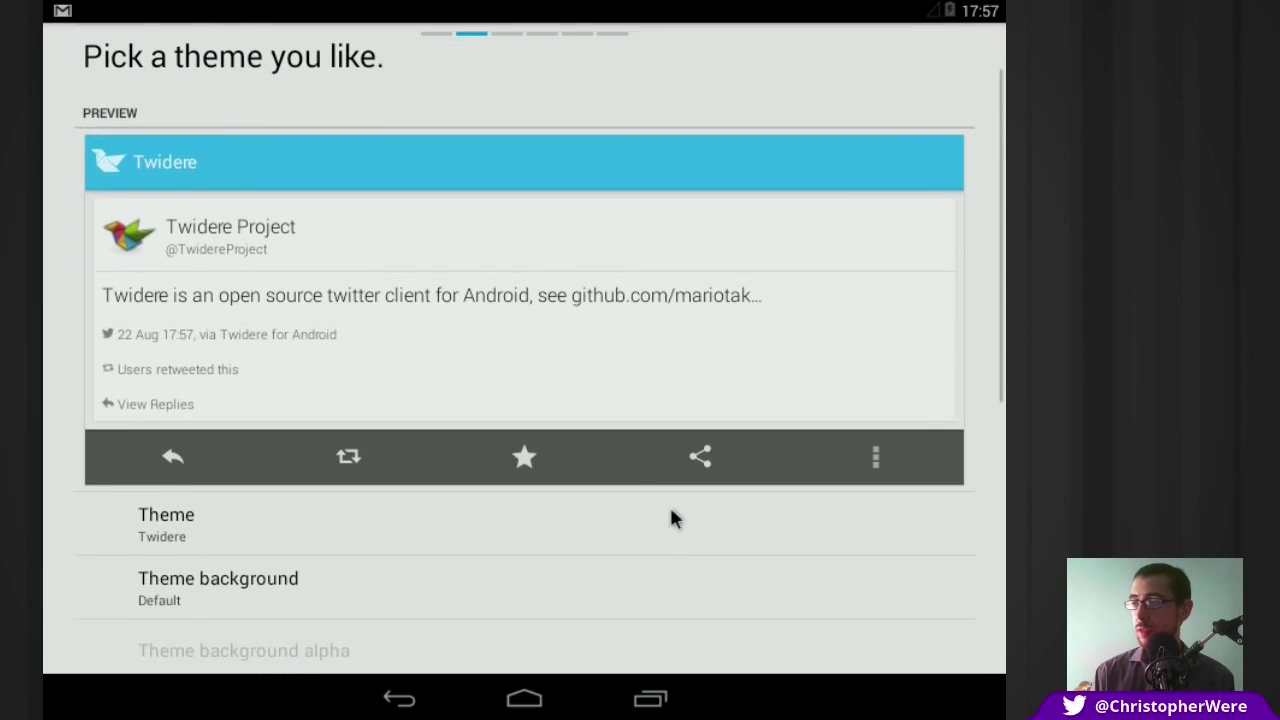
pyautogui.scroll(-3, 660, 505)
pyautogui.moveTo(651, 528); pyautogui.dragTo(646, 383)
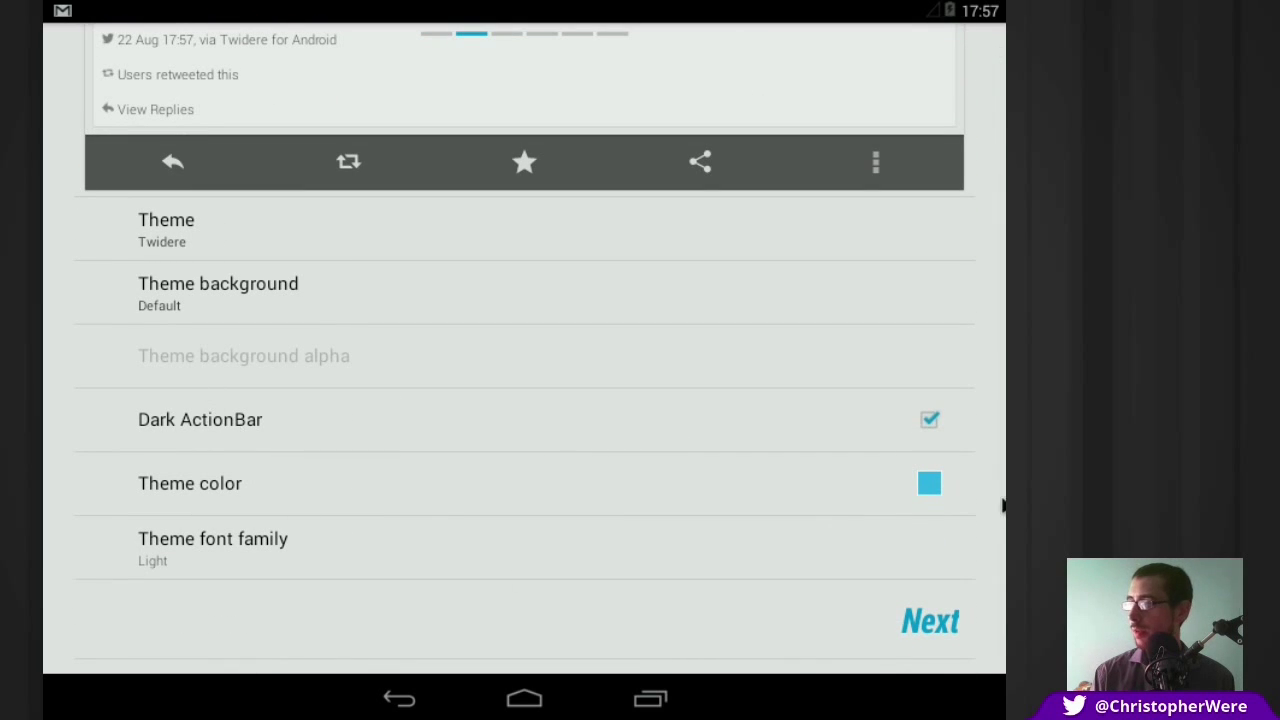
# Step: Set the theme colour to a deepened dark red shade
pyautogui.click(936, 484)
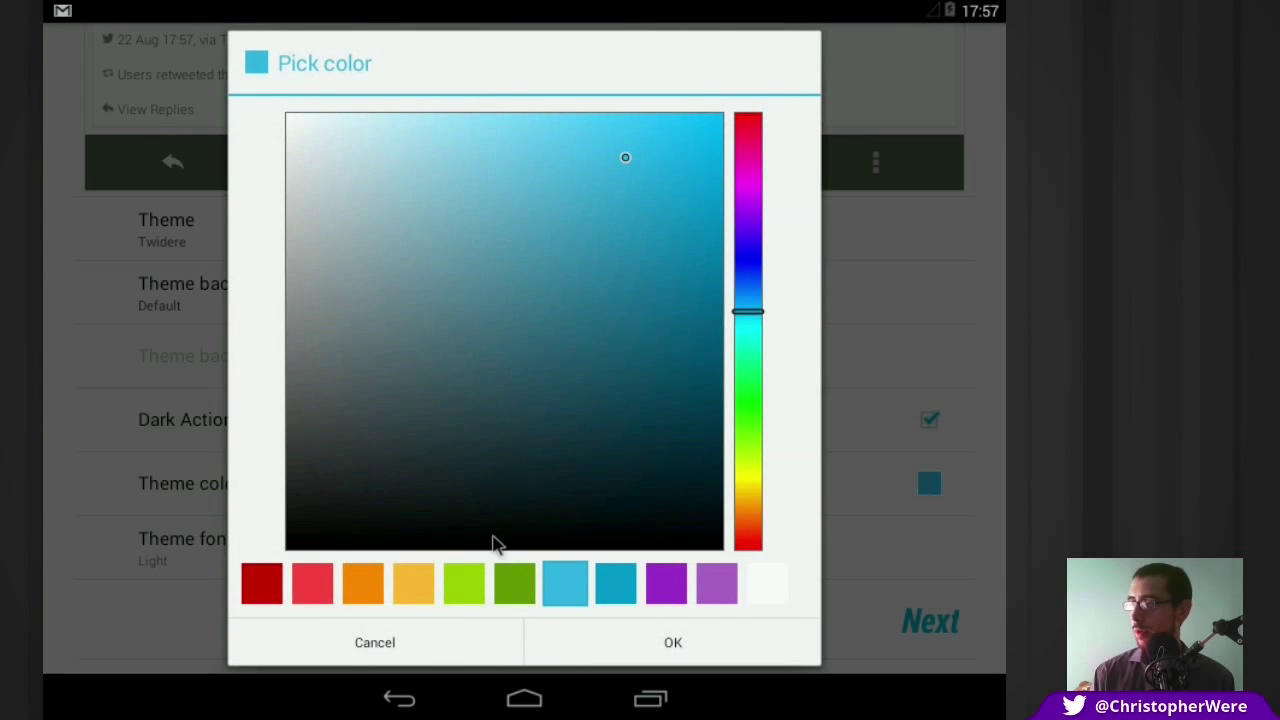
pyautogui.click(314, 588)
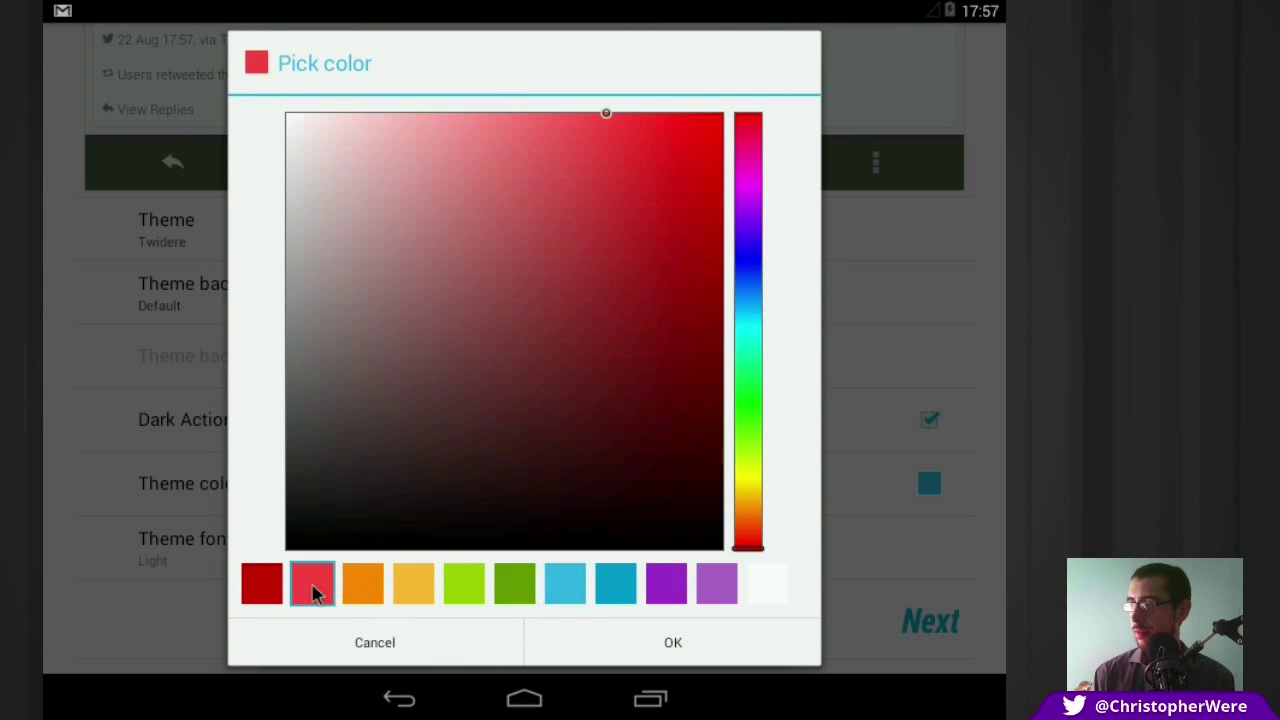
pyautogui.click(262, 584)
pyautogui.moveTo(569, 357)
pyautogui.mouseDown()
pyautogui.moveTo(600, 357)
pyautogui.moveTo(606, 329)
pyautogui.moveTo(672, 320)
pyautogui.moveTo(670, 242)
pyautogui.moveTo(660, 278)
pyautogui.moveTo(626, 275)
pyautogui.mouseUp()
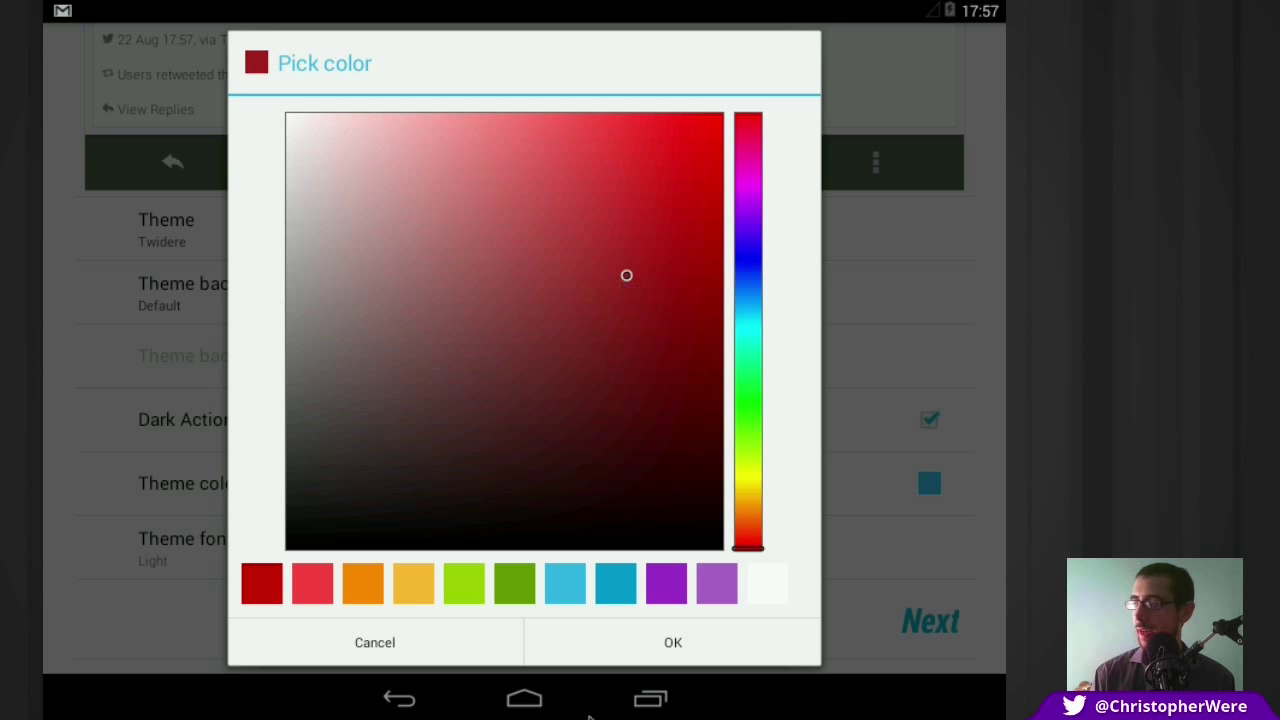
pyautogui.click(640, 656)
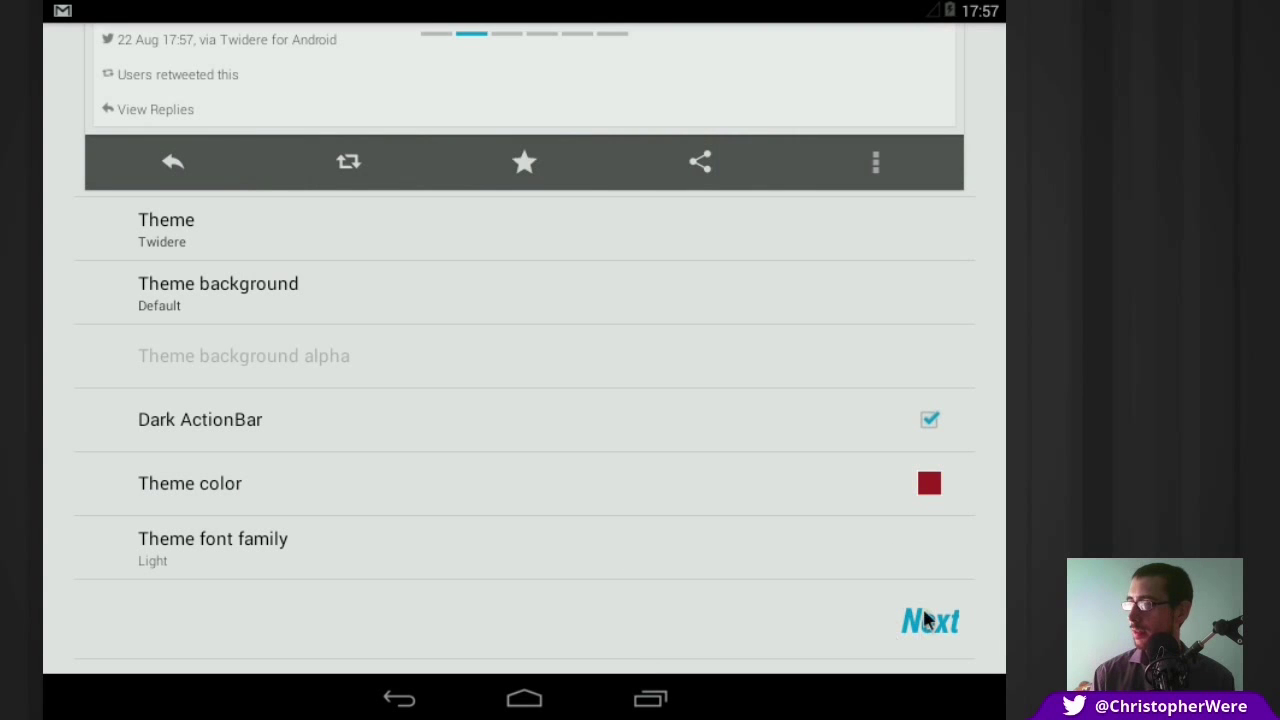
# Step: Review the theme choices, keep the Twidere theme, and continue to the next setup step
pyautogui.moveTo(414, 266); pyautogui.dragTo(409, 482)
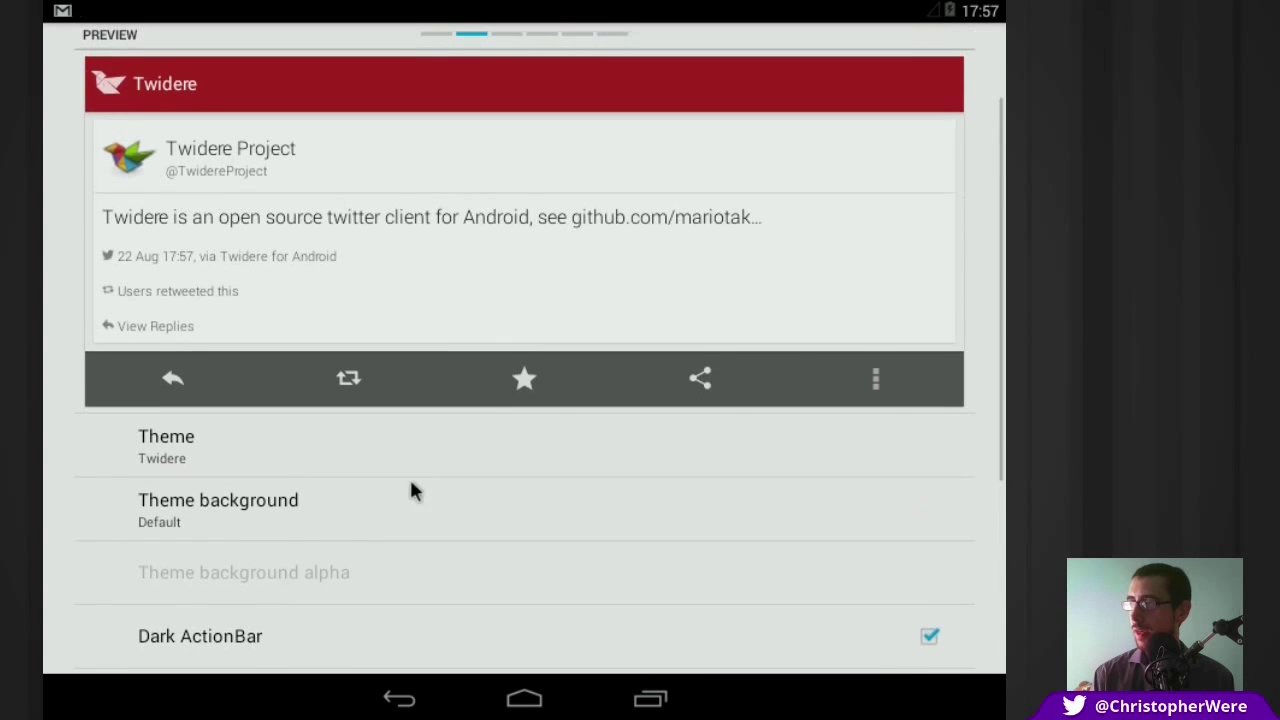
pyautogui.click(294, 456)
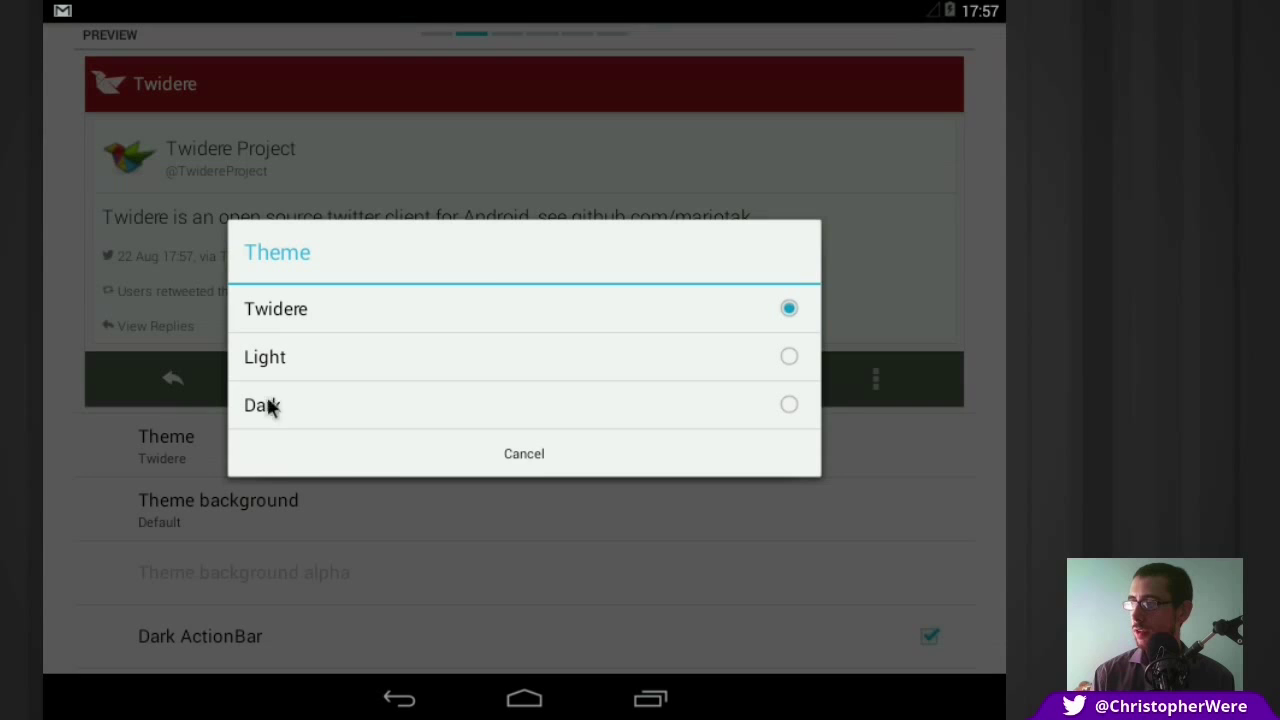
pyautogui.click(534, 458)
pyautogui.moveTo(536, 549); pyautogui.dragTo(577, 323)
pyautogui.click(931, 632)
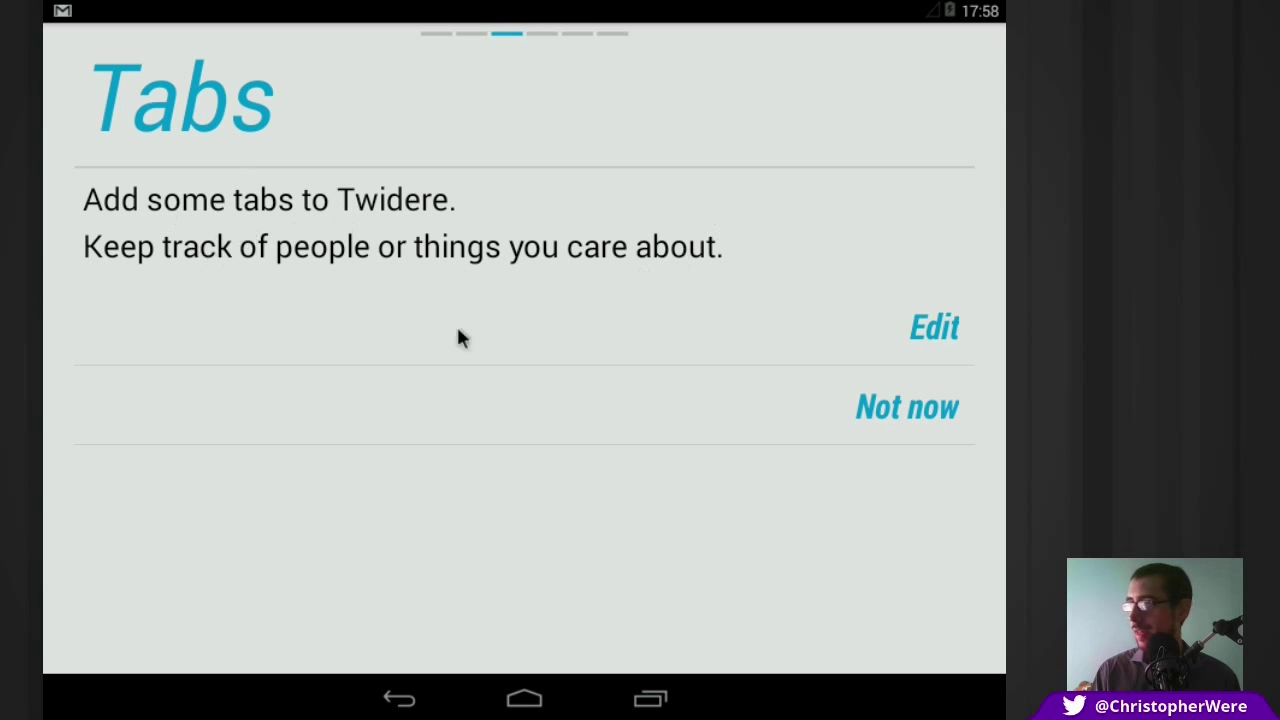
# Step: Add a Home timeline tab assigned to the signed-in account, then look over the other tab types without adding any
pyautogui.click(920, 334)
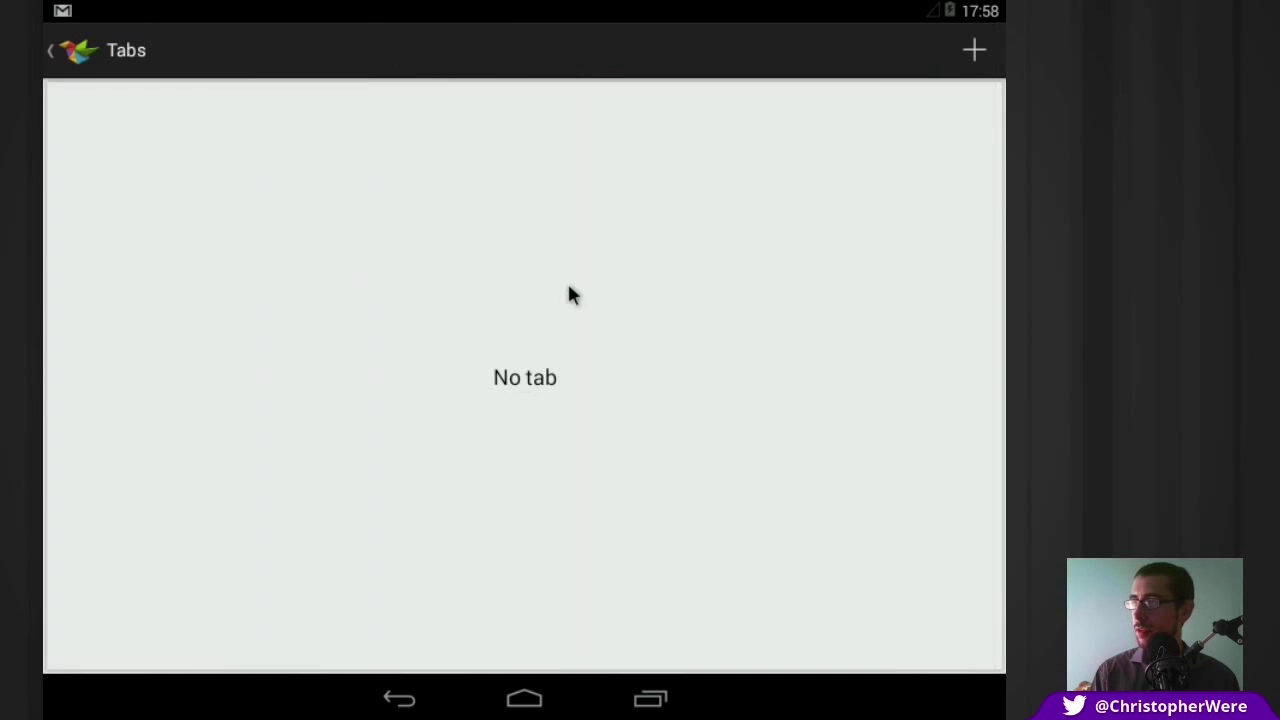
pyautogui.click(970, 58)
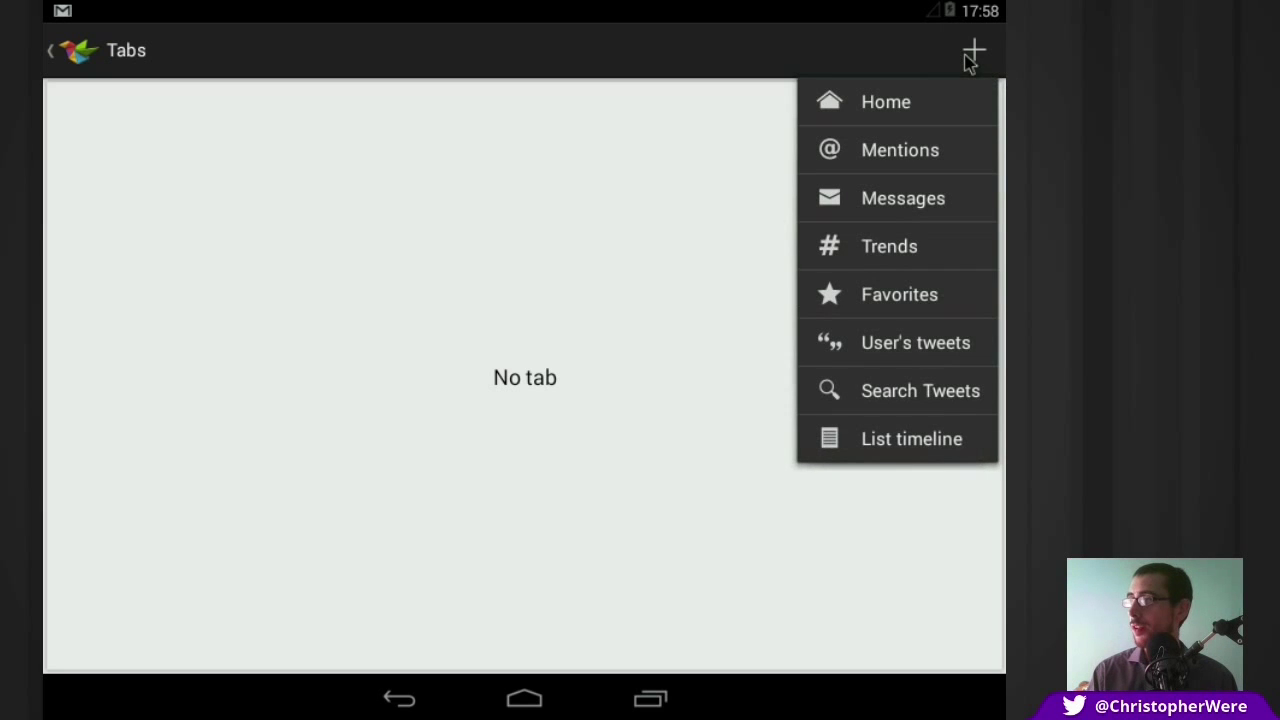
pyautogui.click(900, 104)
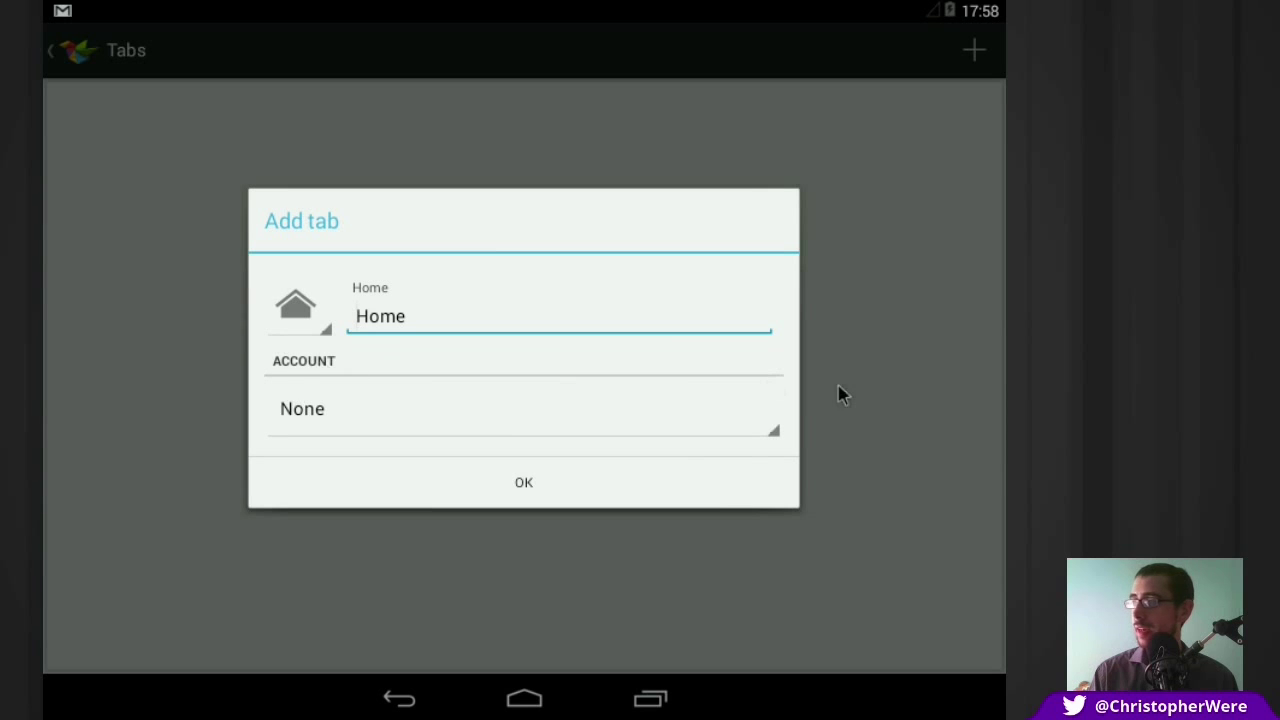
pyautogui.click(778, 425)
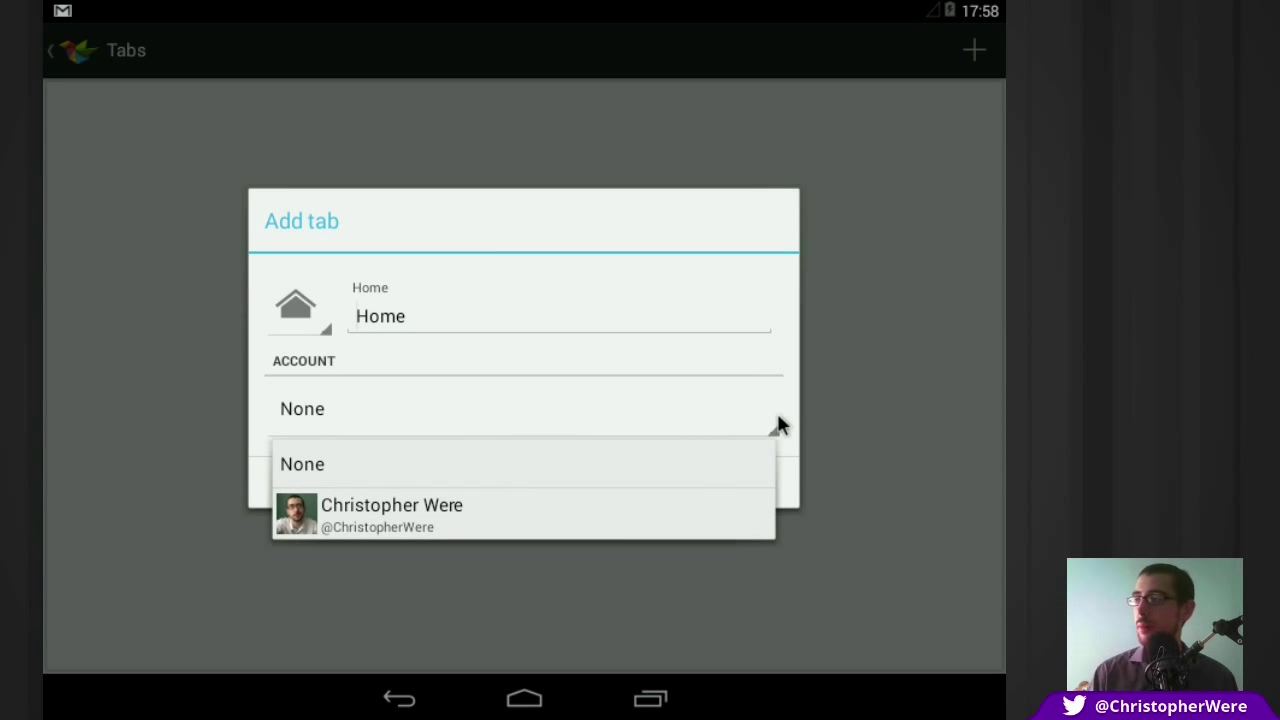
pyautogui.click(688, 520)
pyautogui.click(677, 500)
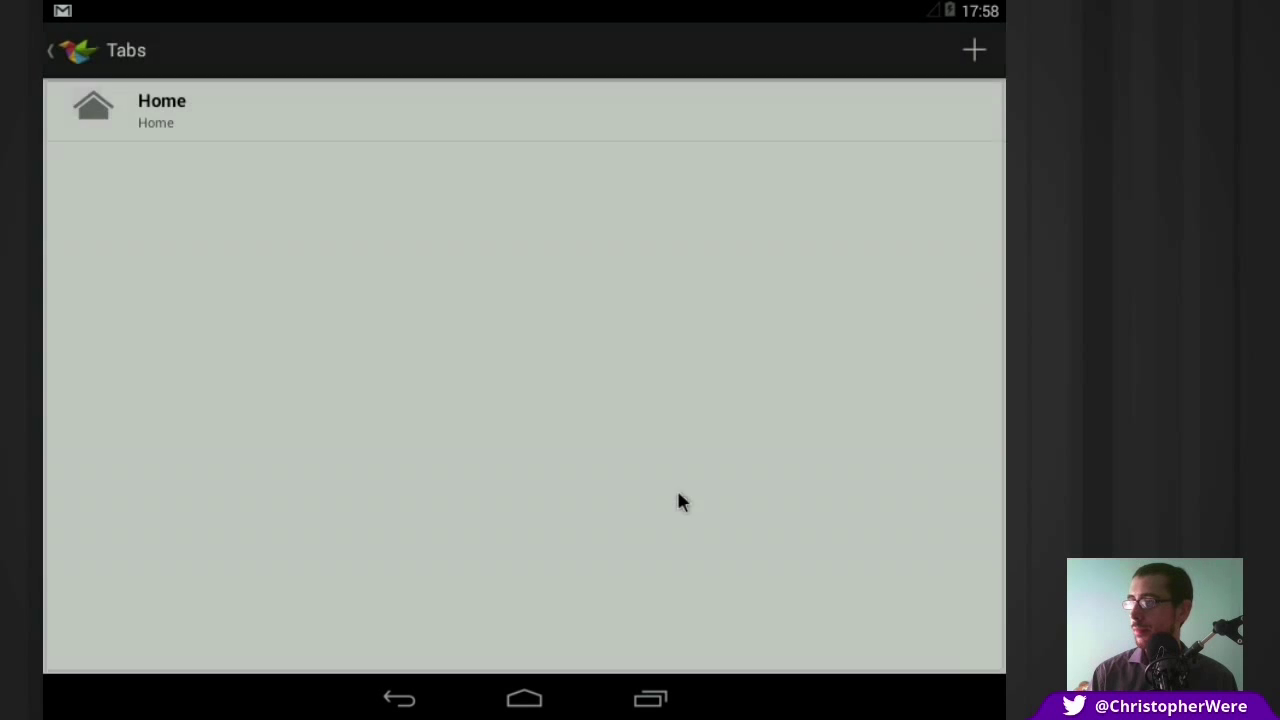
pyautogui.click(974, 49)
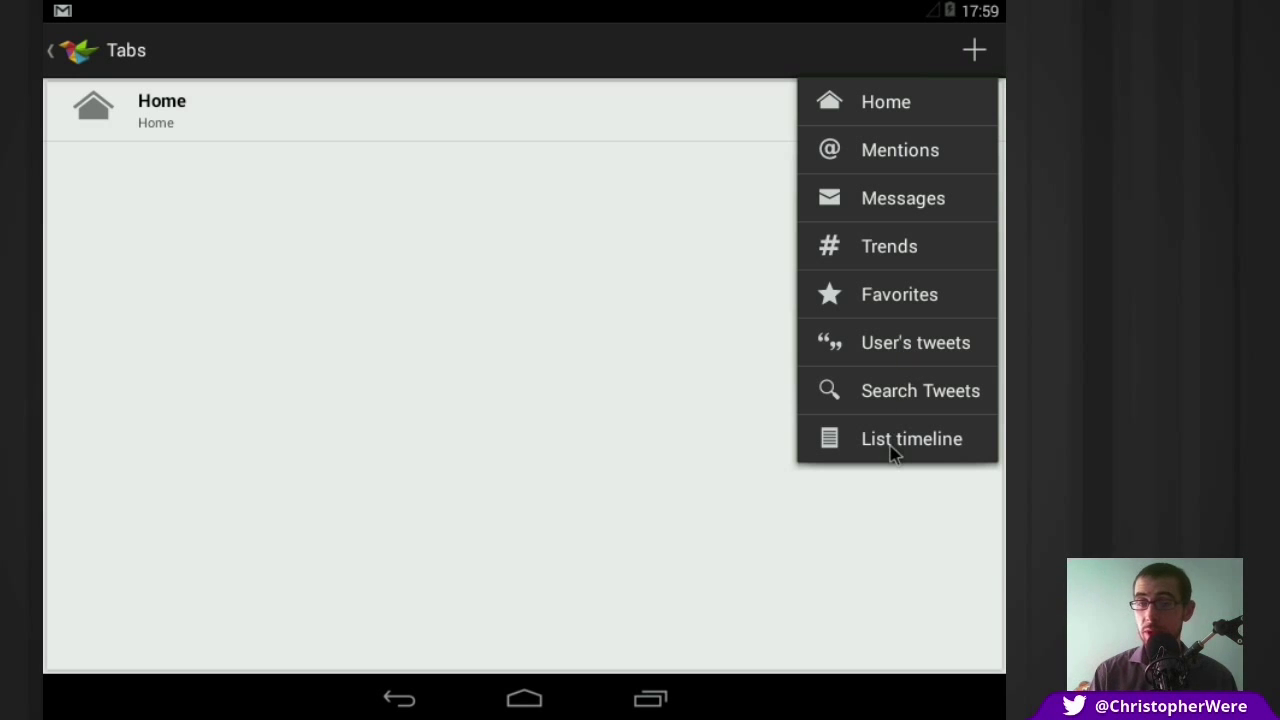
pyautogui.click(163, 109)
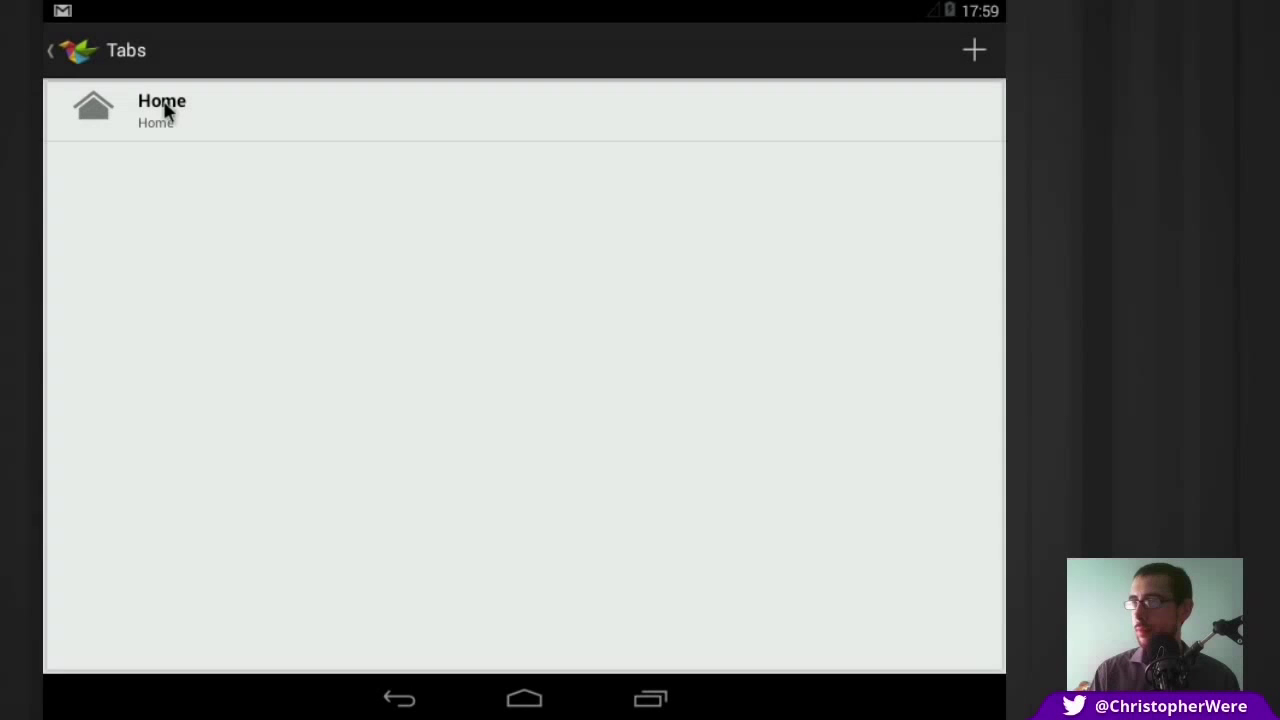
# Step: Return from Tabs to the wizard, look over the Cards display options, and advance to Hints
pyautogui.click(80, 51)
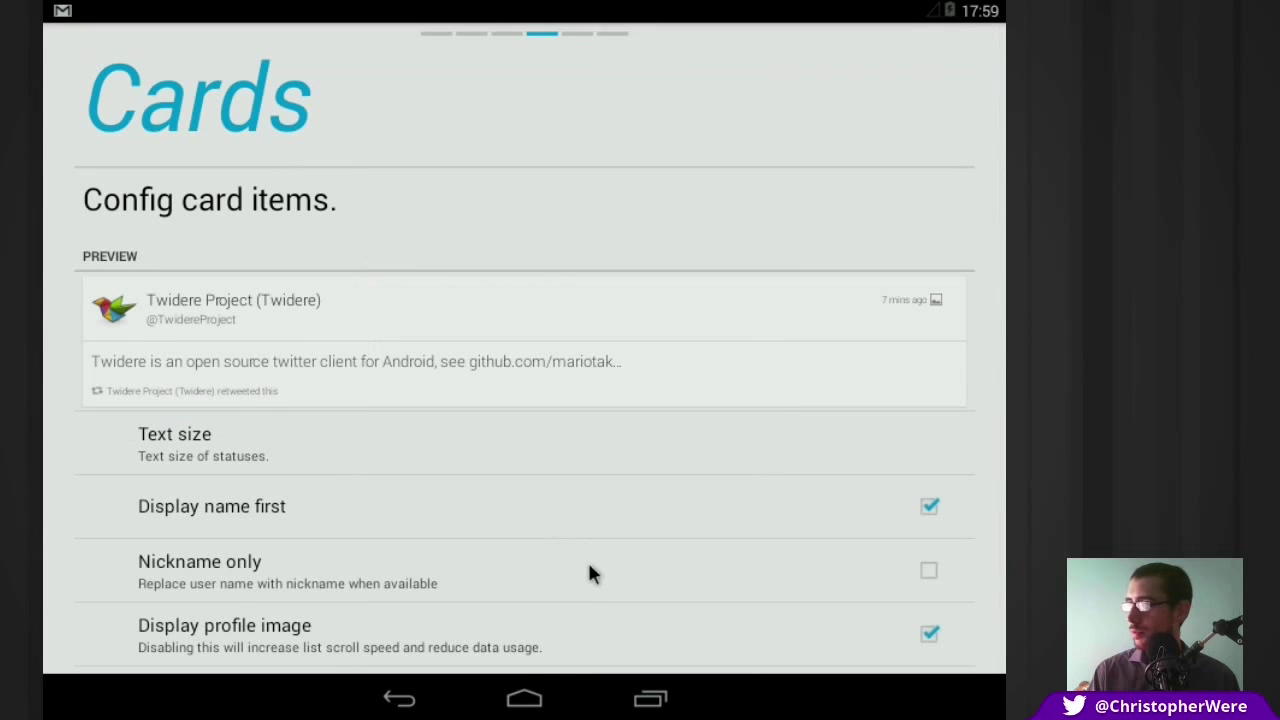
pyautogui.moveTo(589, 571); pyautogui.dragTo(589, 431)
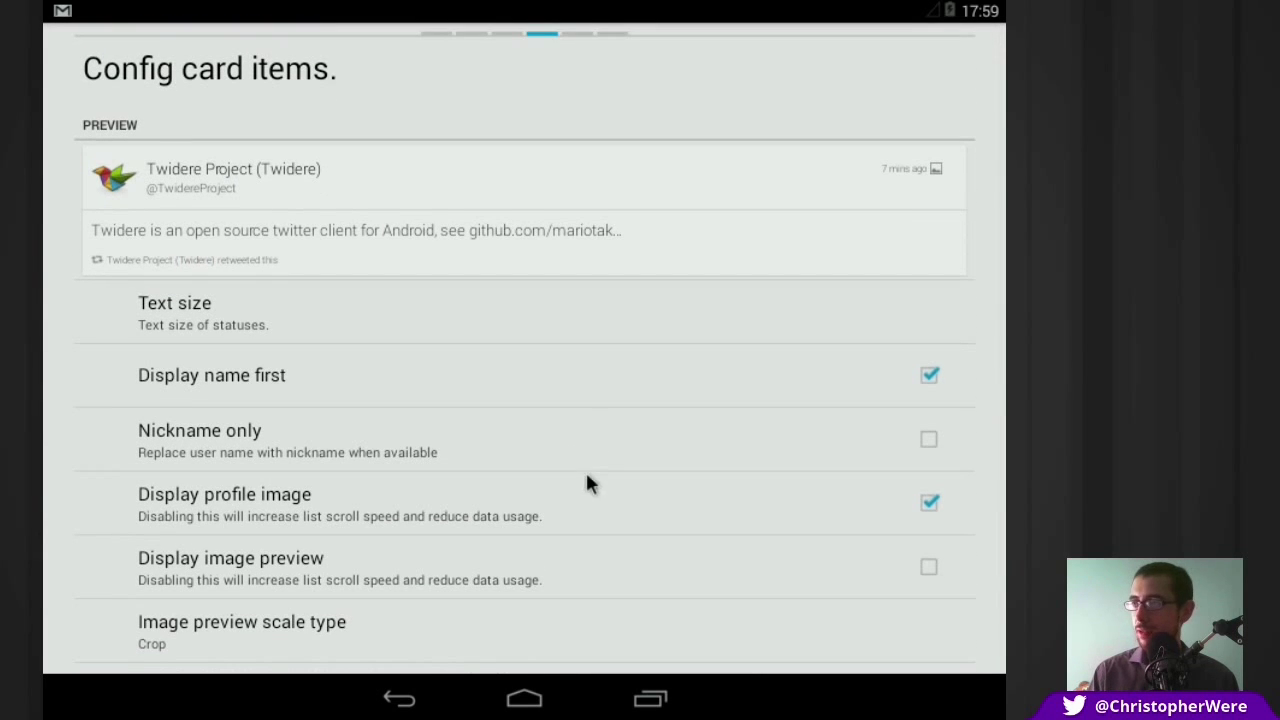
pyautogui.scroll(-1, 664, 480)
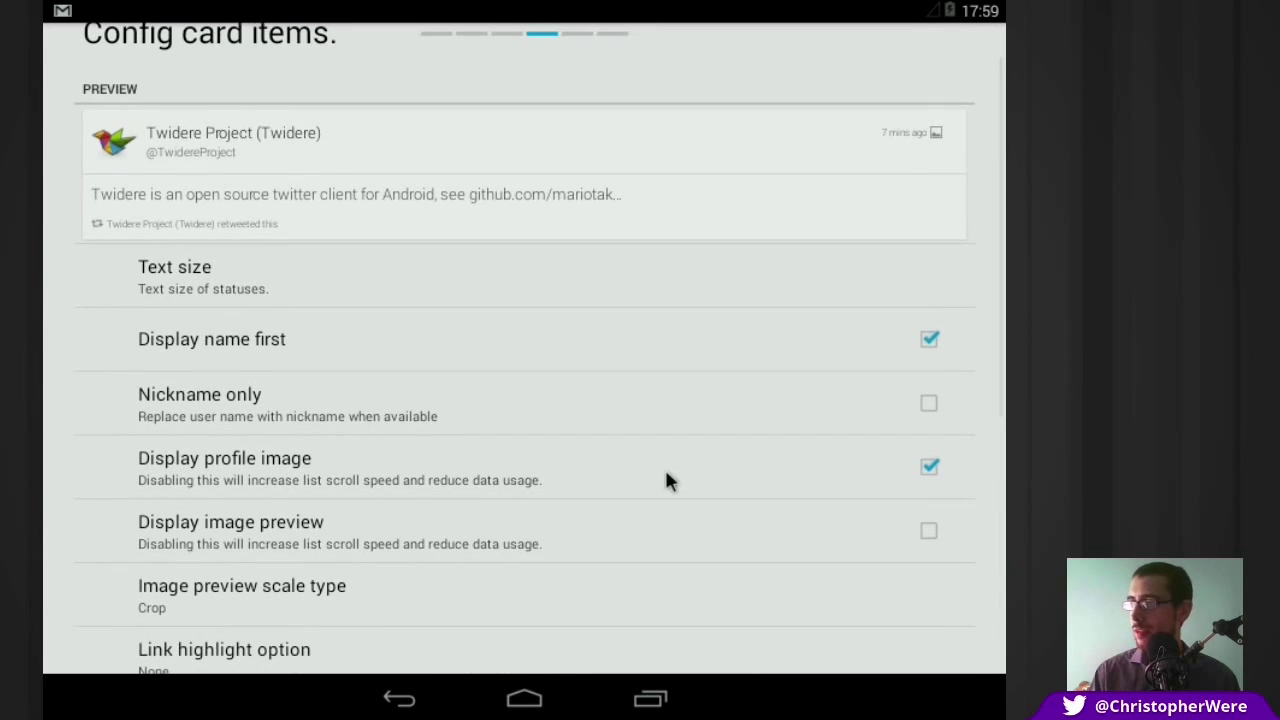
pyautogui.moveTo(309, 403); pyautogui.dragTo(400, 351)
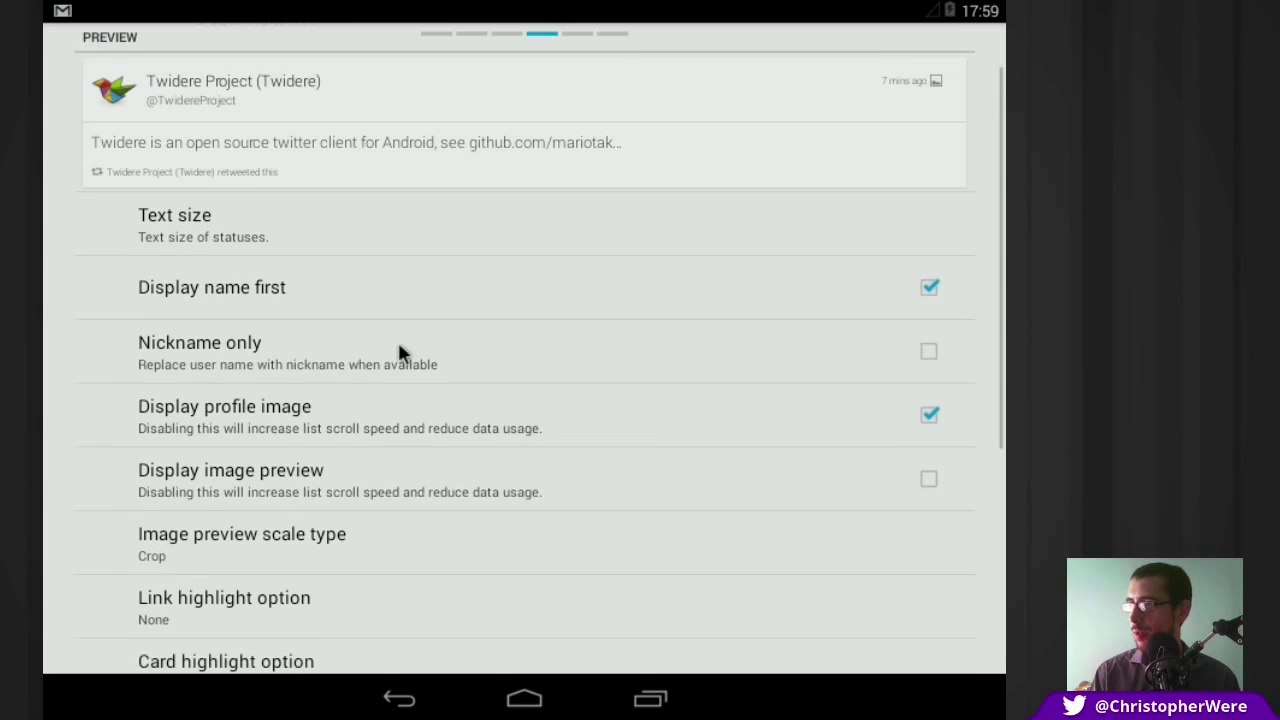
pyautogui.moveTo(477, 457); pyautogui.dragTo(486, 385)
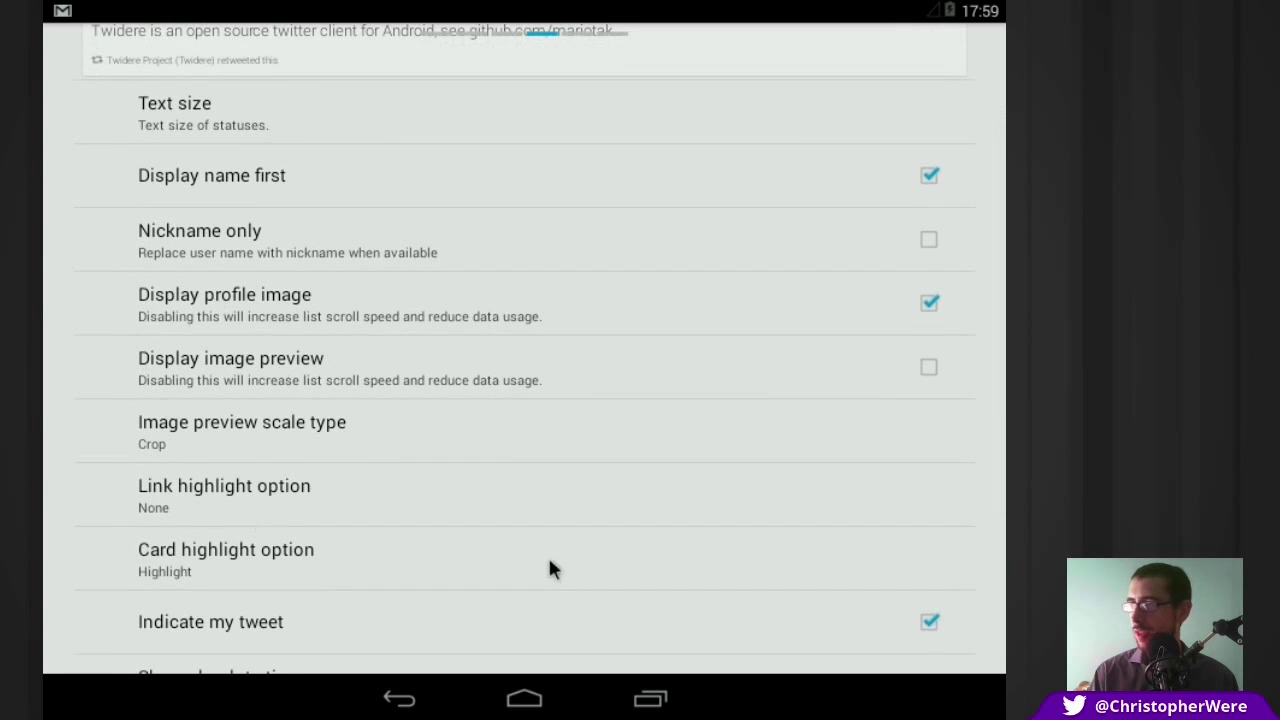
pyautogui.moveTo(549, 562); pyautogui.dragTo(560, 374)
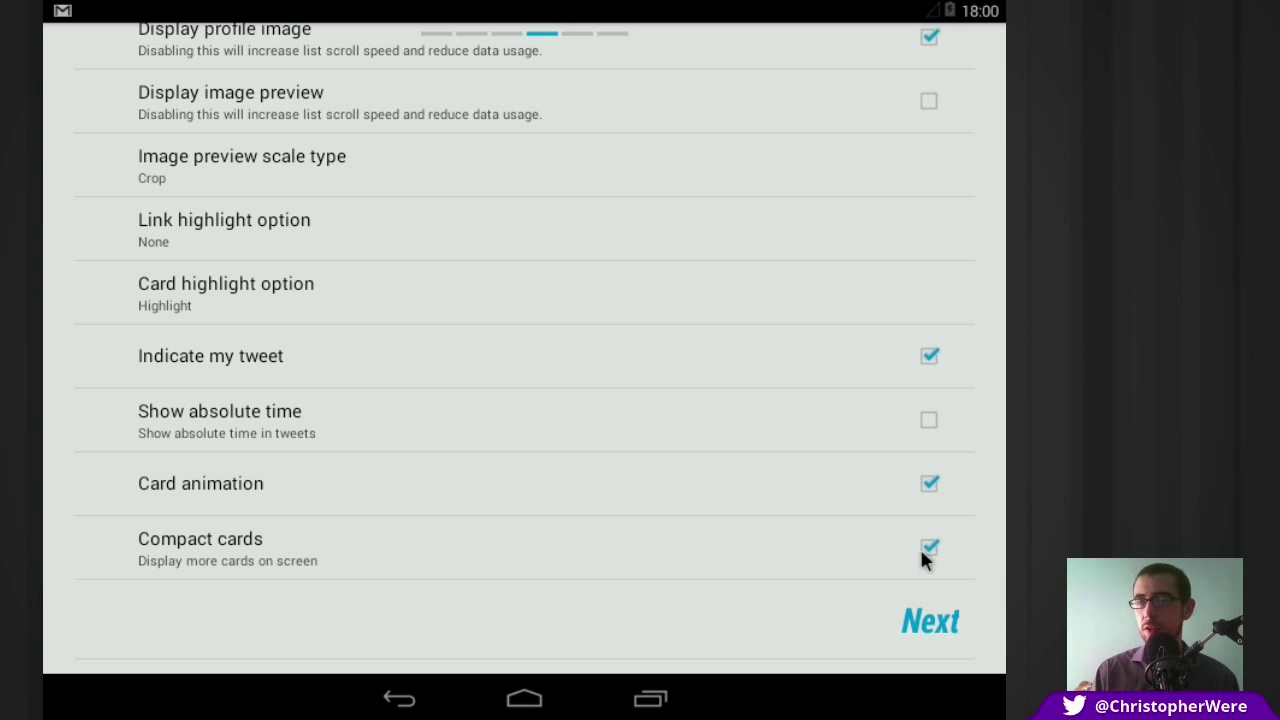
pyautogui.click(933, 624)
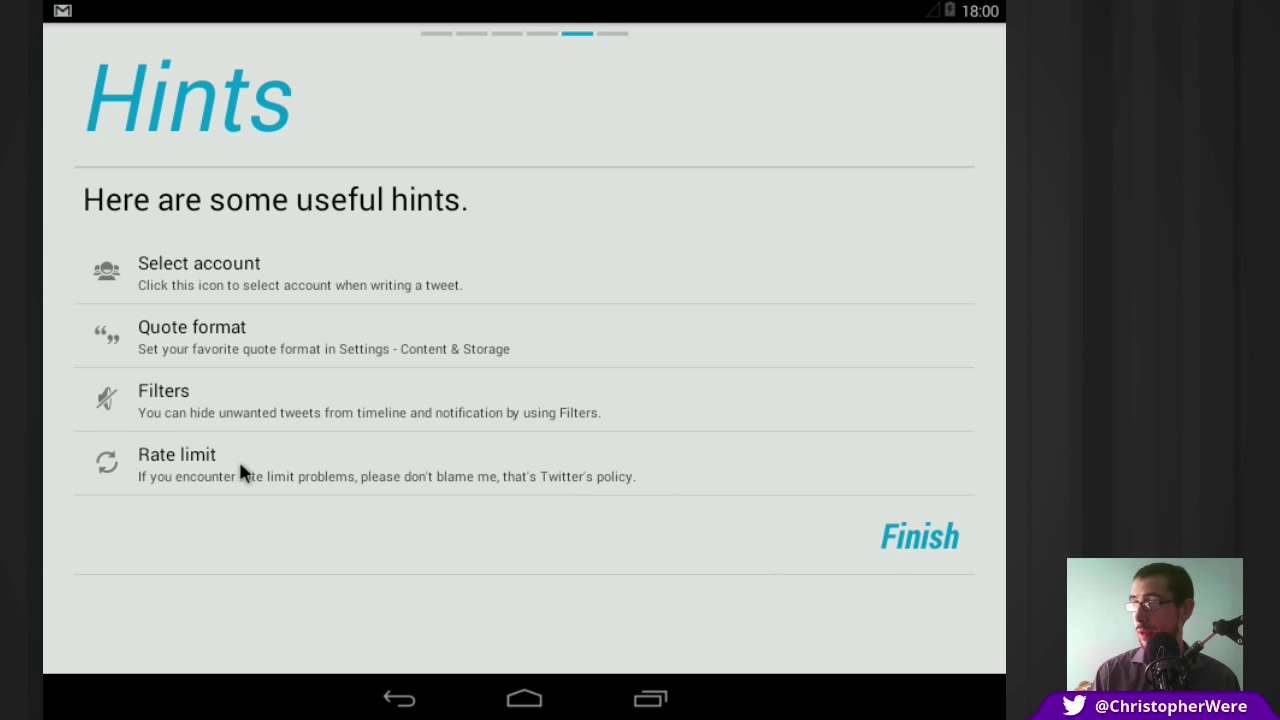
# Step: Finish the wizard from the Hints page and confirm the ready screen to reach Home
pyautogui.click(940, 540)
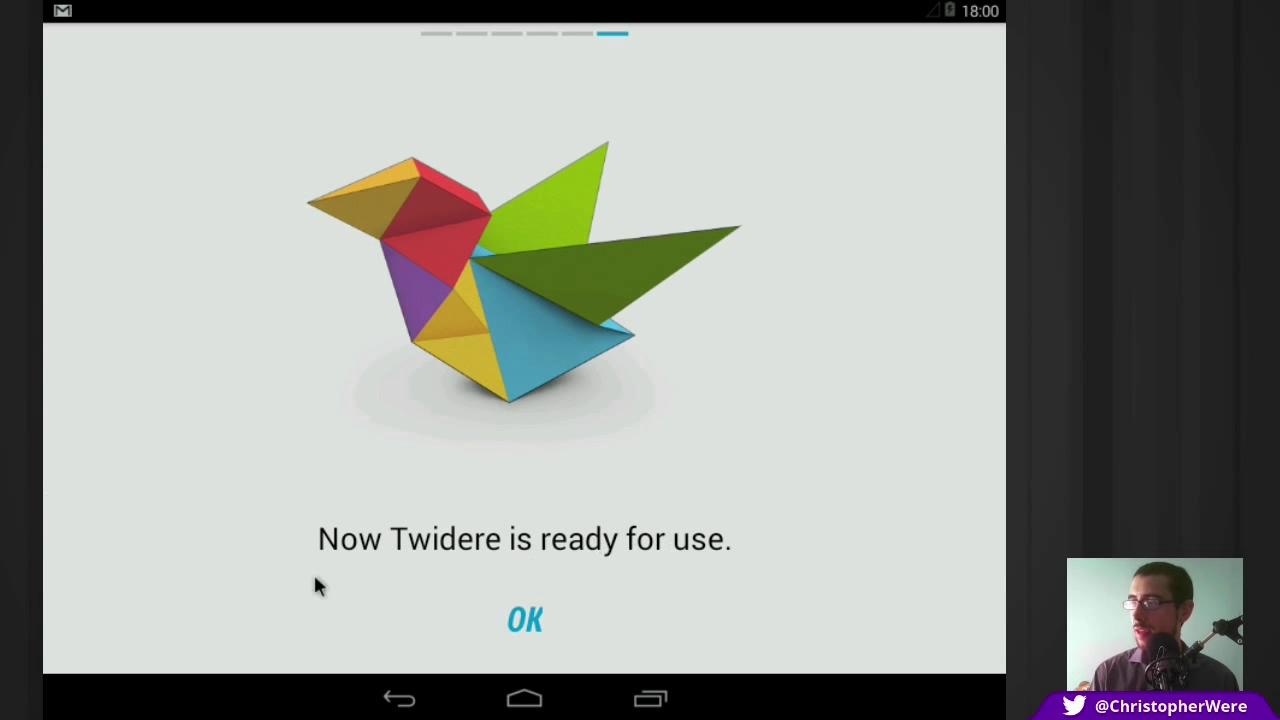
pyautogui.click(522, 621)
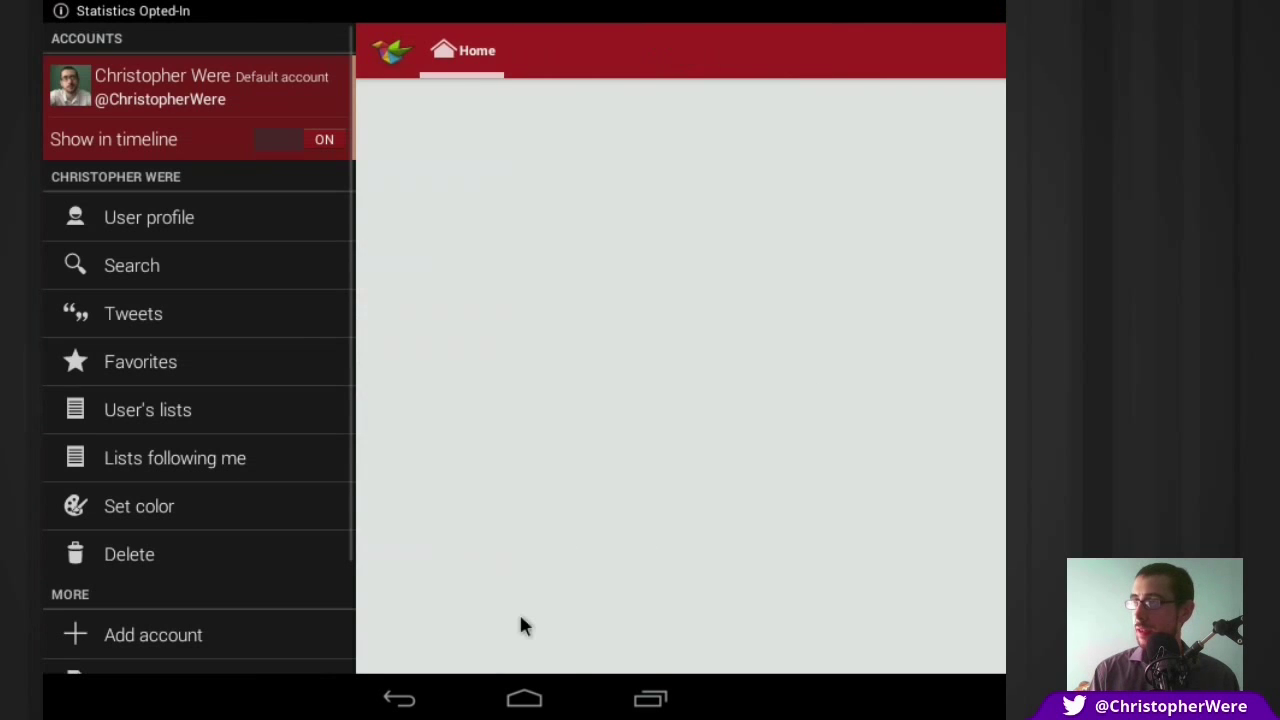
# Step: View The Escapist's Frank Miller comic covers tweet, then quote it from its overflow menu
pyautogui.click(485, 50)
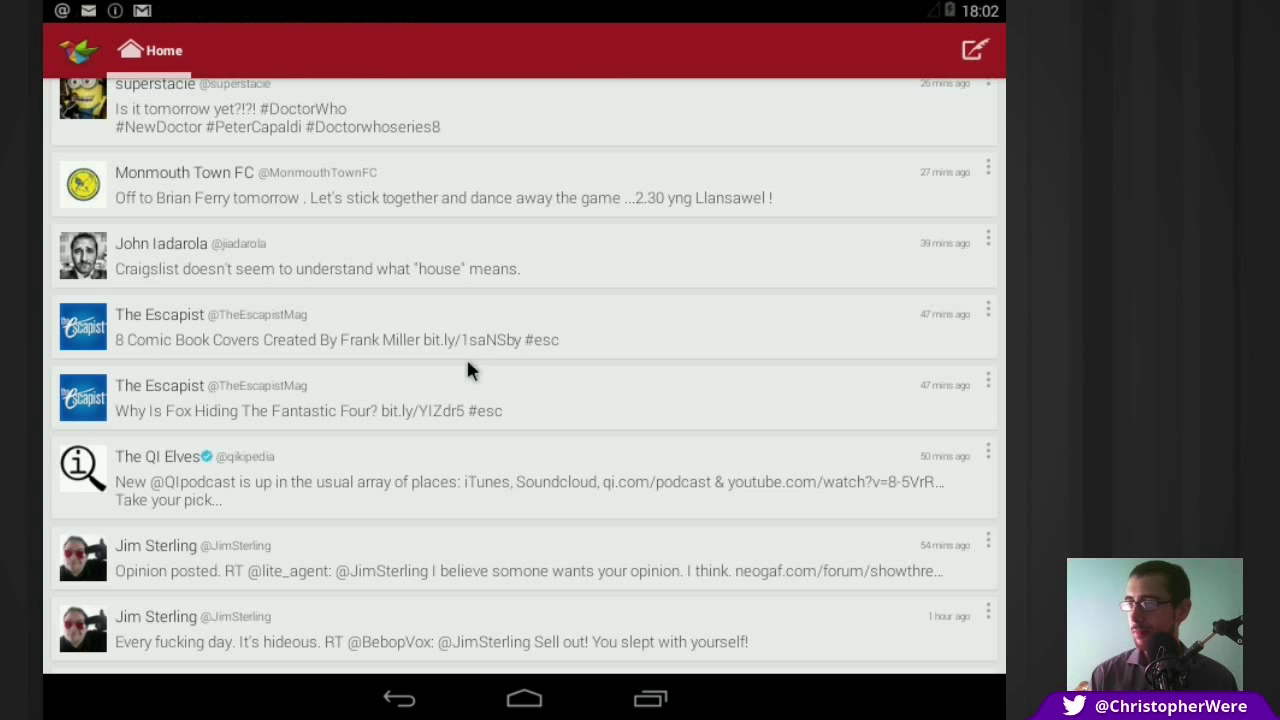
pyautogui.moveTo(464, 303); pyautogui.dragTo(503, 422)
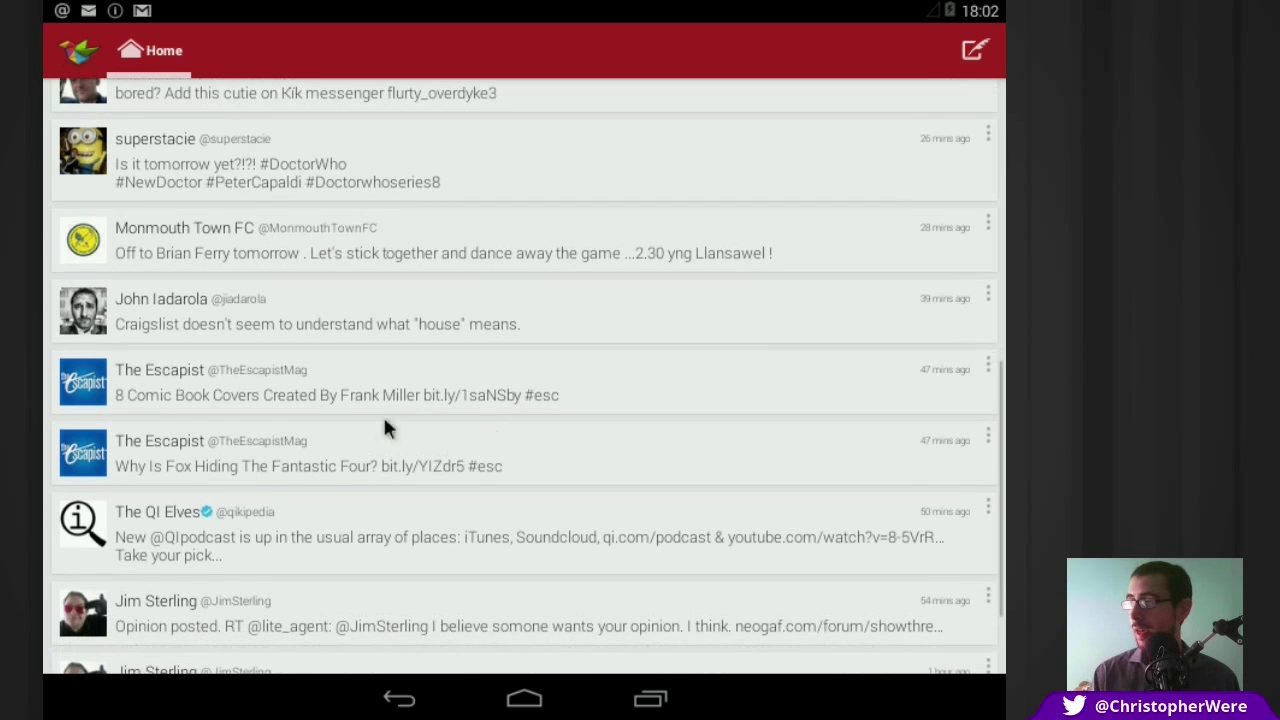
pyautogui.click(571, 389)
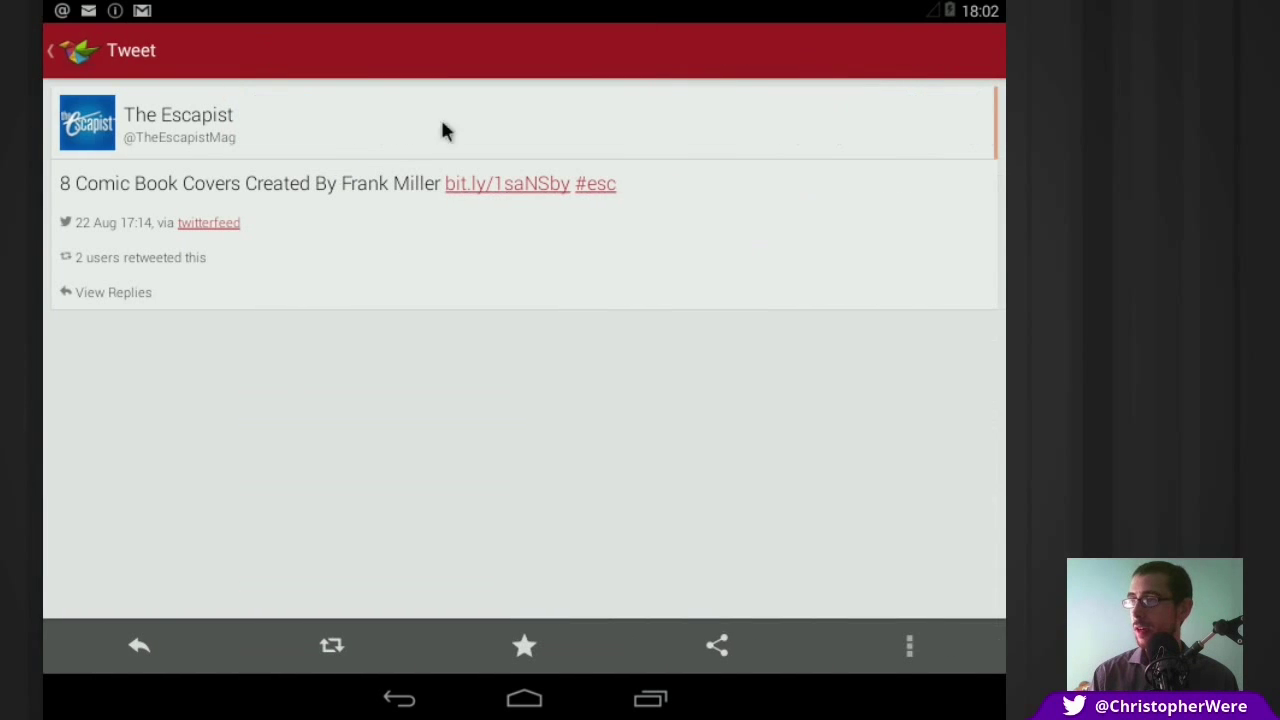
pyautogui.click(70, 76)
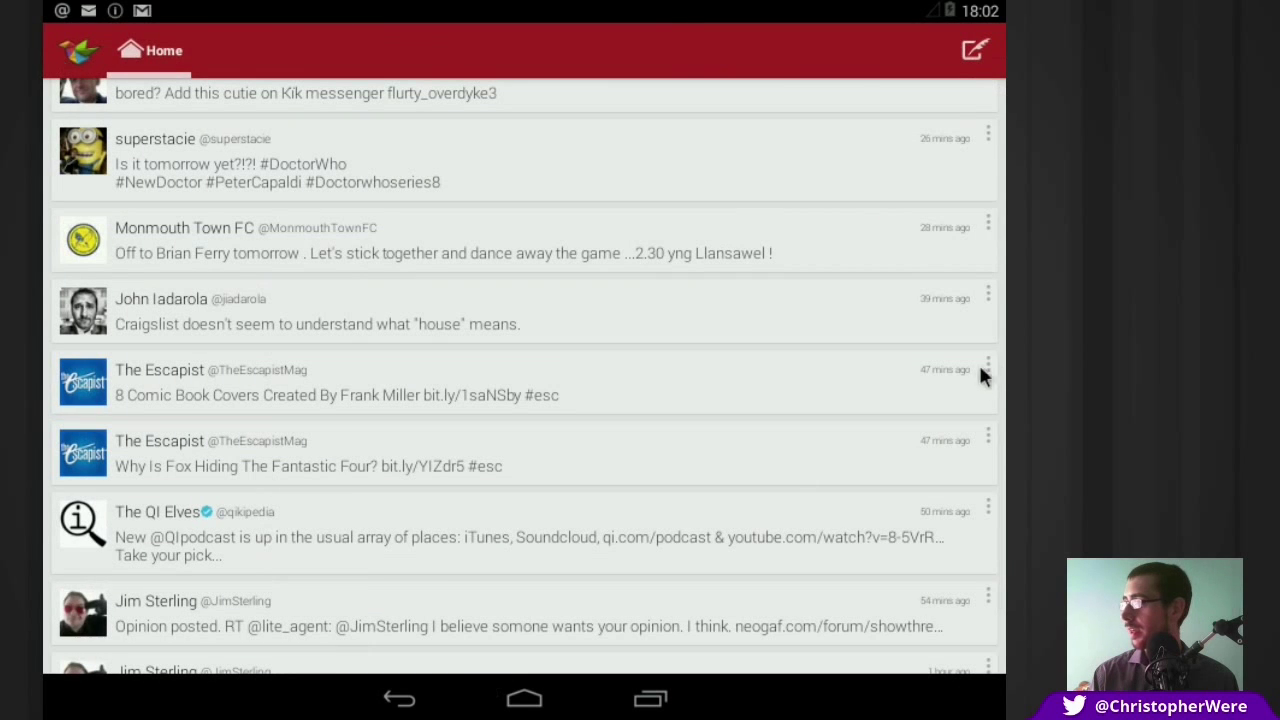
pyautogui.click(988, 369)
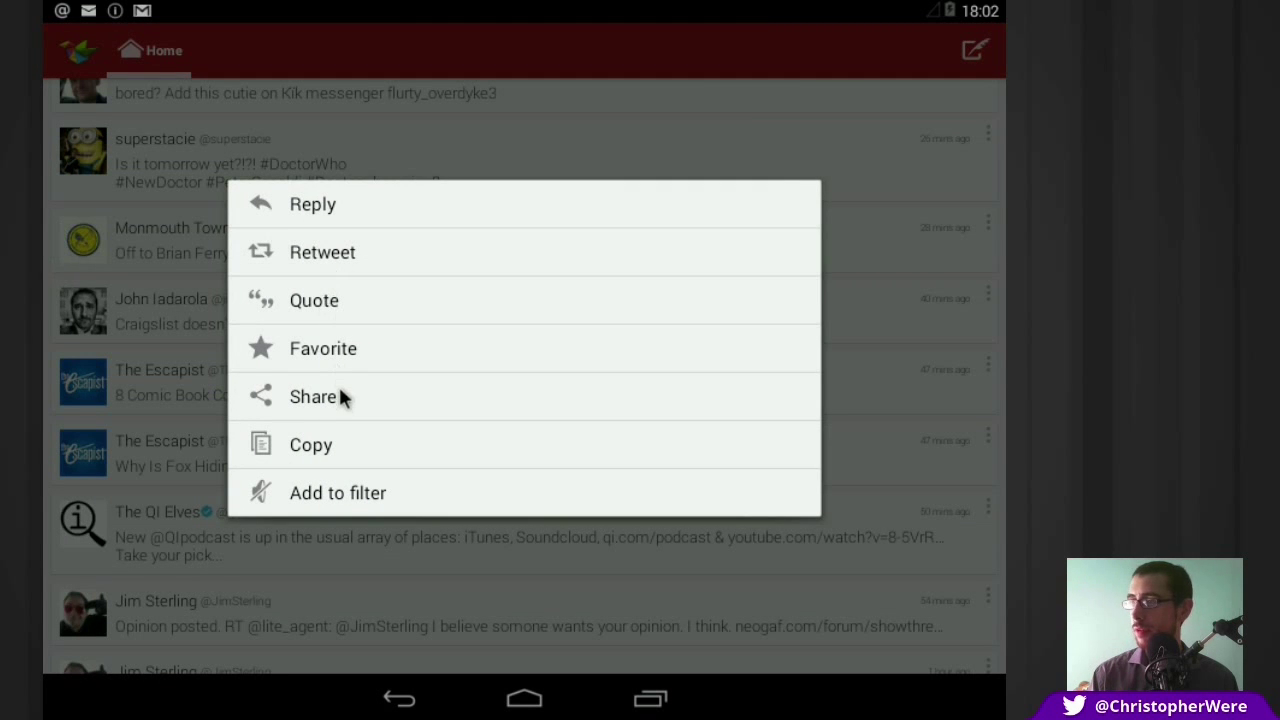
pyautogui.click(311, 304)
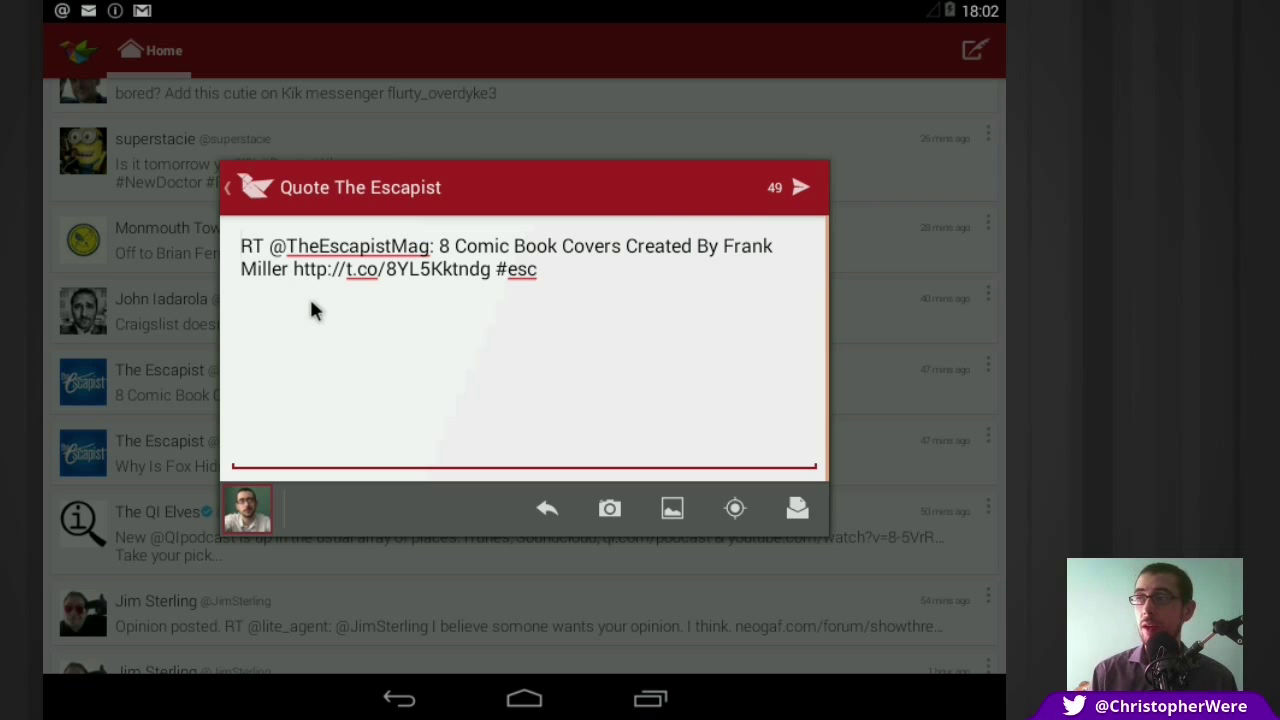
# Step: Dismiss the quote draft and scroll through the account navigation drawer's options
pyautogui.click(909, 320)
pyautogui.click(78, 50)
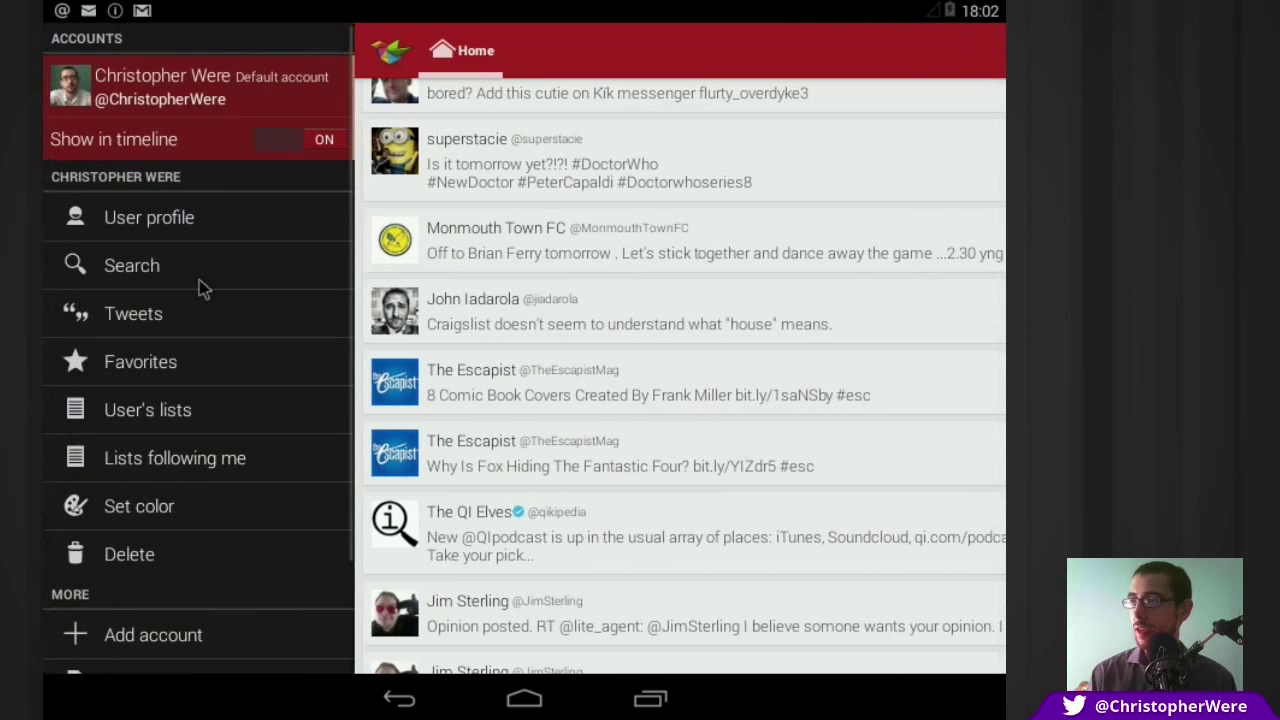
pyautogui.moveTo(223, 577); pyautogui.dragTo(230, 367)
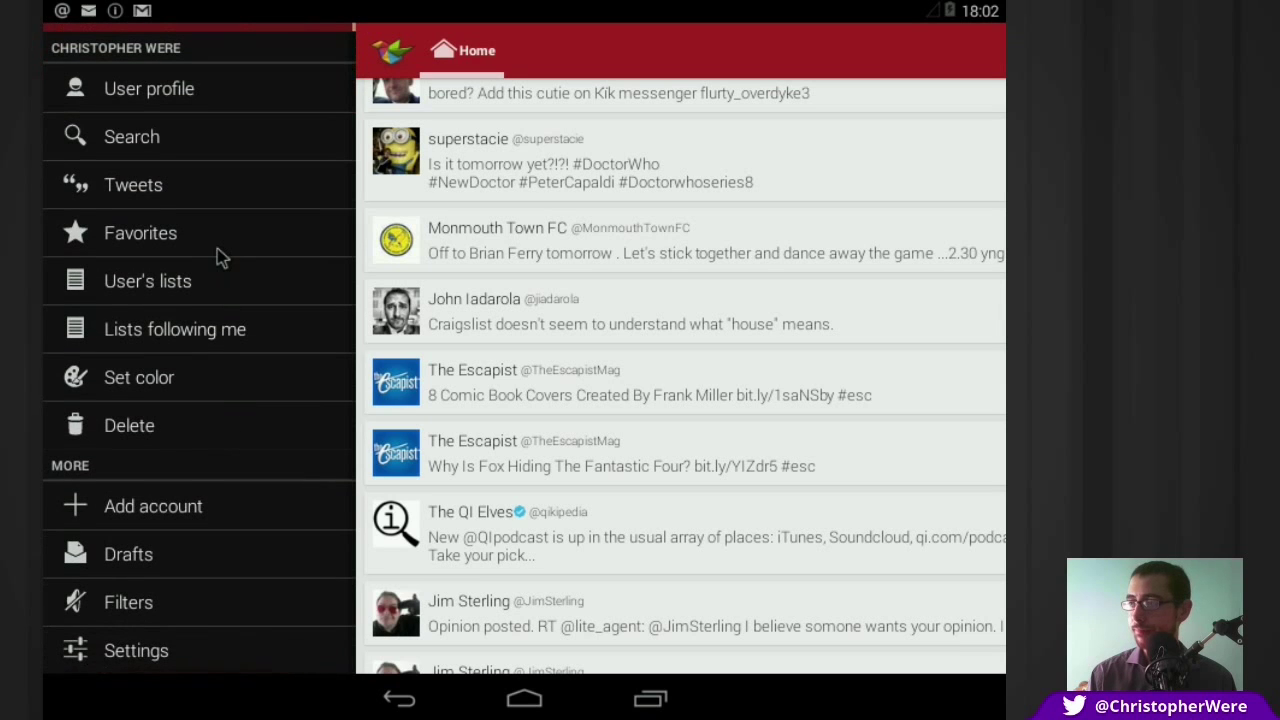
pyautogui.moveTo(220, 252); pyautogui.dragTo(251, 214)
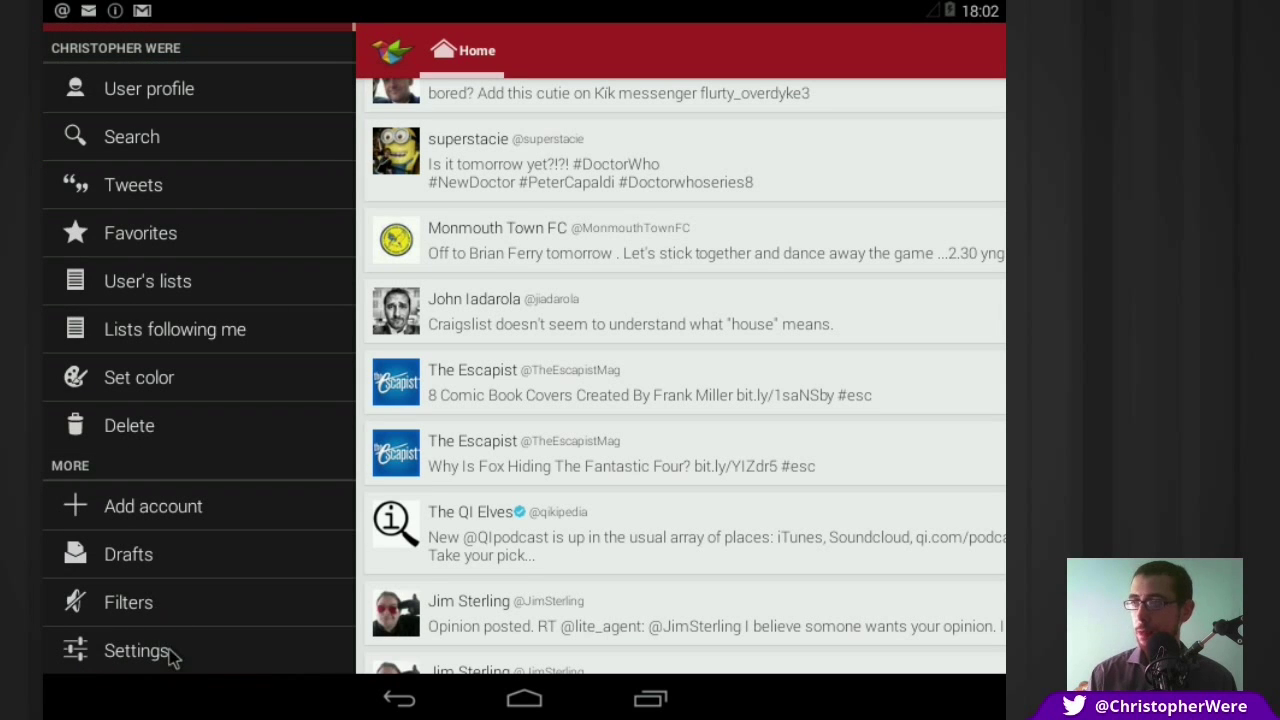
pyautogui.moveTo(176, 244); pyautogui.dragTo(163, 457)
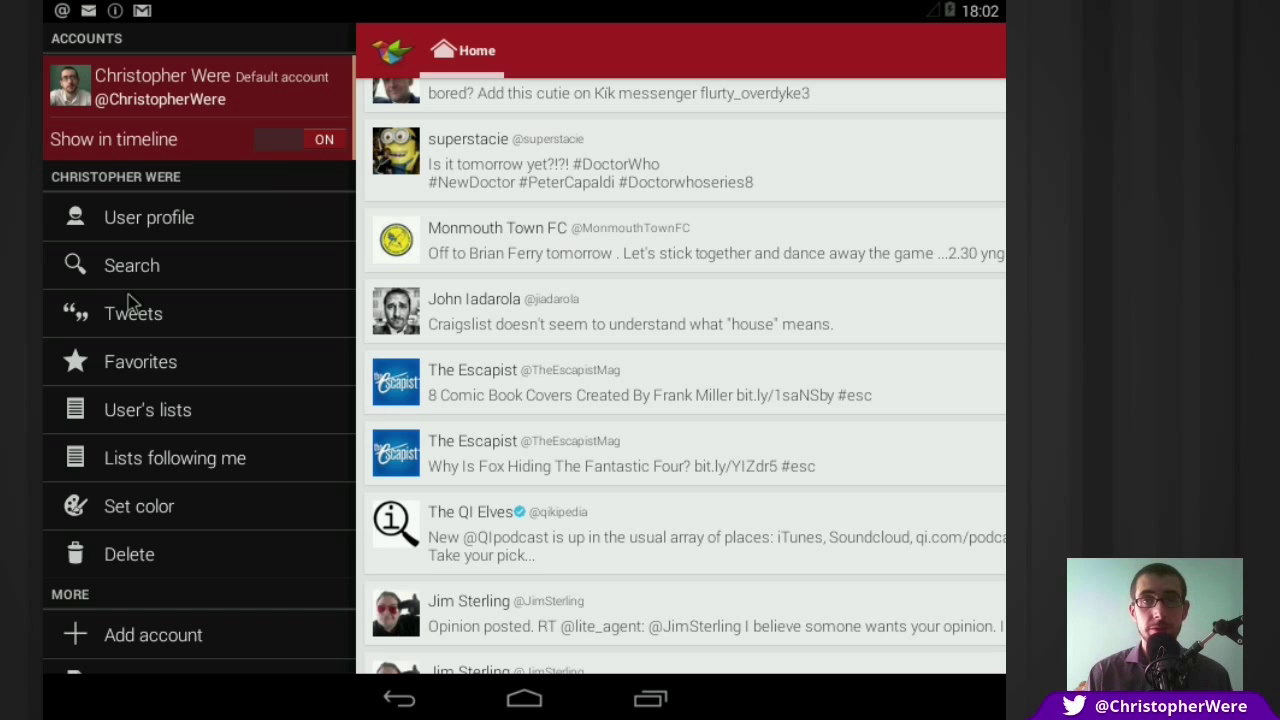
# Step: Close the account drawer so the Home timeline fills the screen with tweet timestamps showing
pyautogui.moveTo(920, 309); pyautogui.dragTo(337, 371)
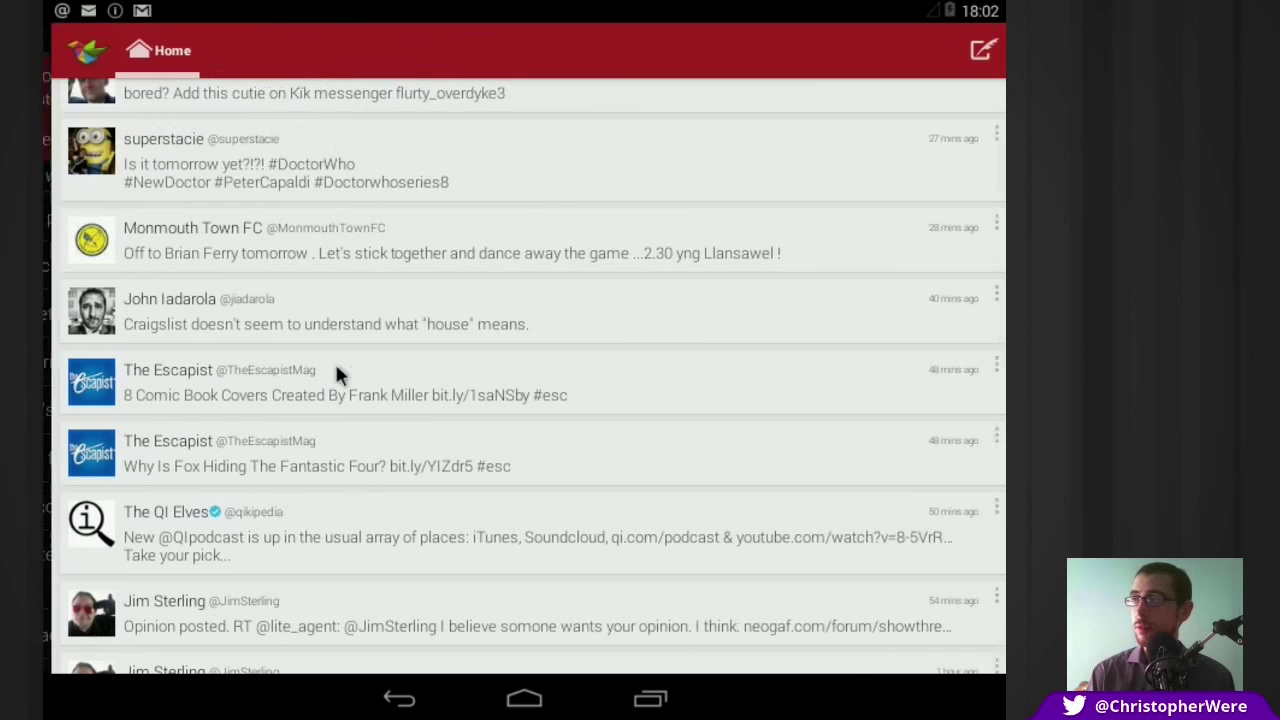
pyautogui.click(340, 372)
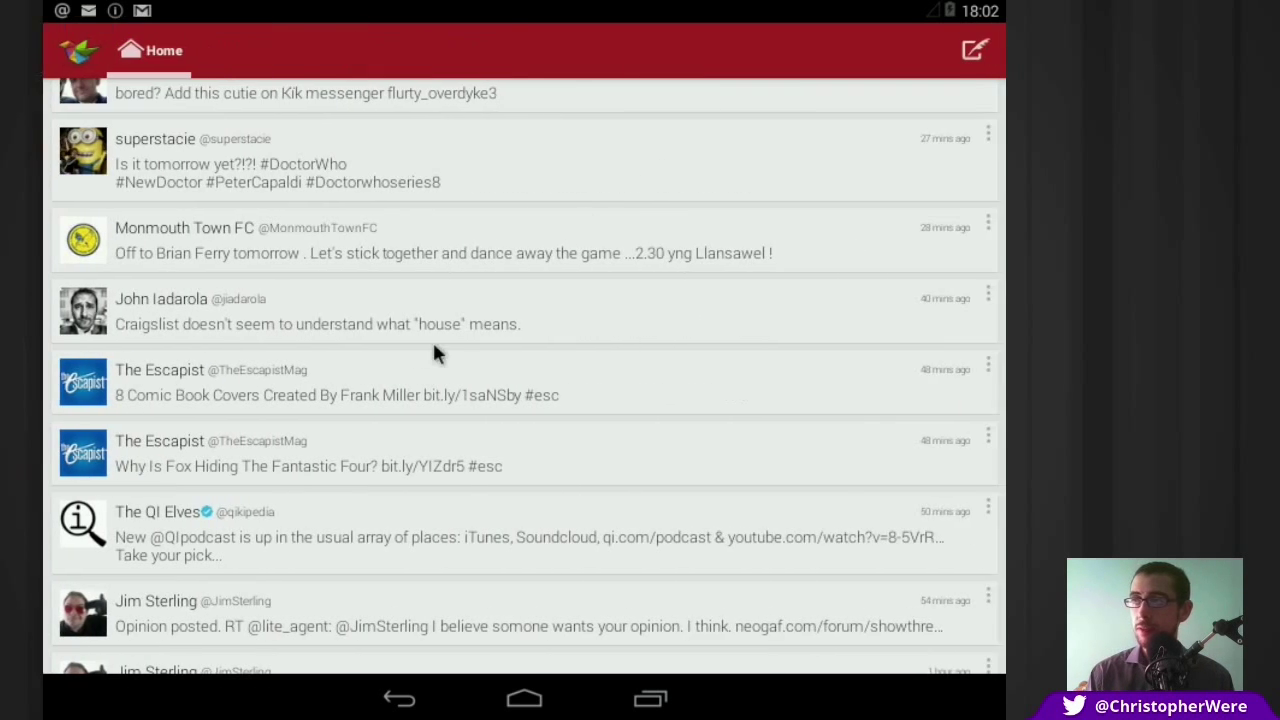